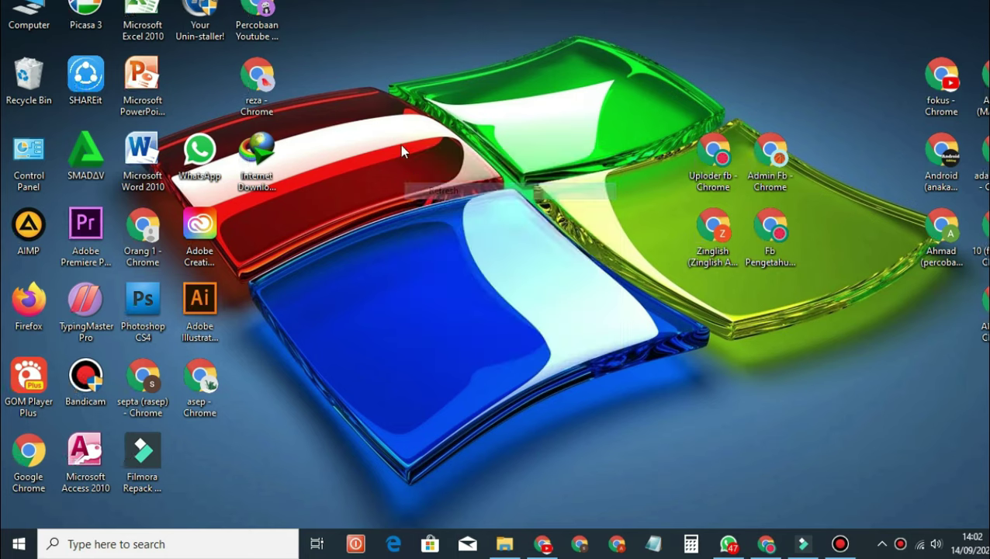
pyautogui.rightClick(397, 135)
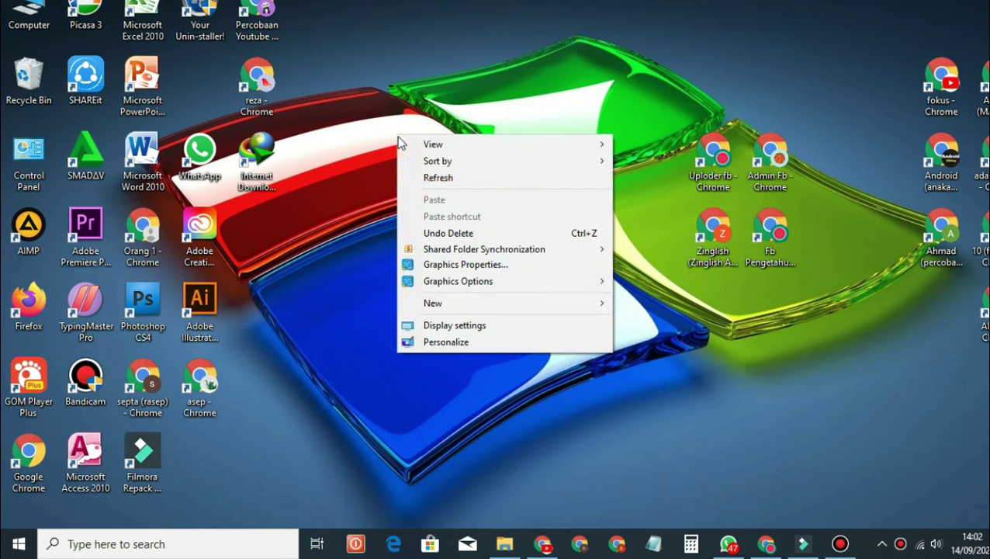
pyautogui.click(416, 185)
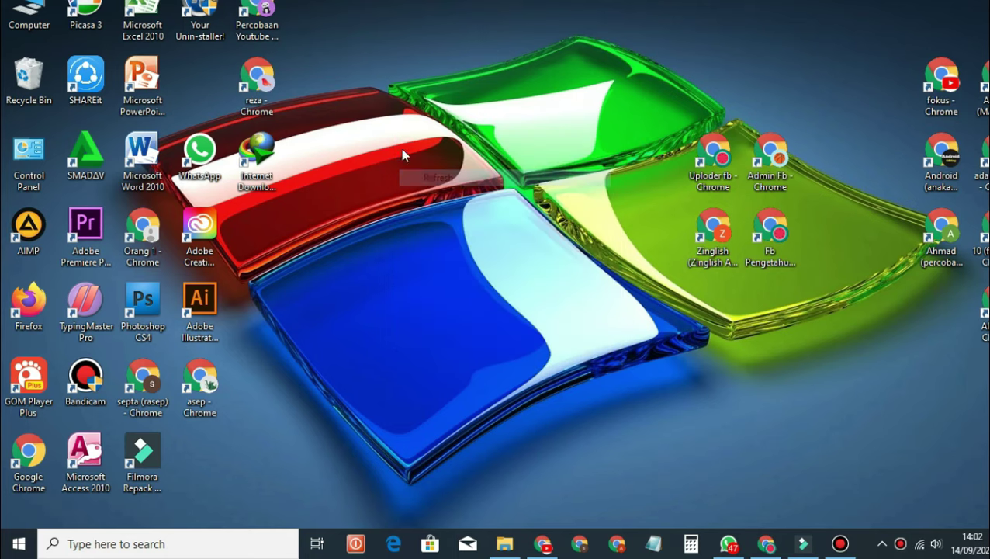
pyautogui.rightClick(396, 129)
pyautogui.click(421, 174)
pyautogui.rightClick(404, 120)
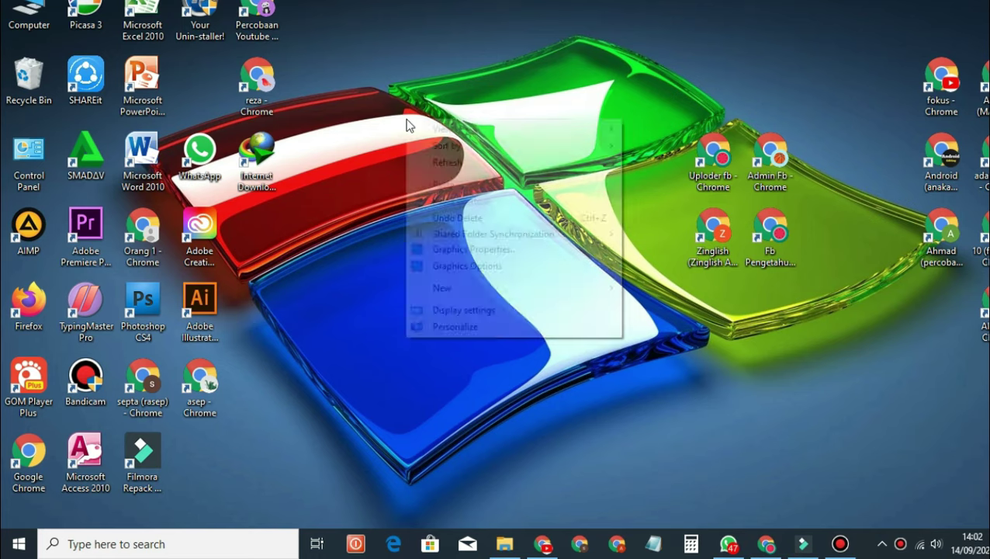
pyautogui.click(427, 163)
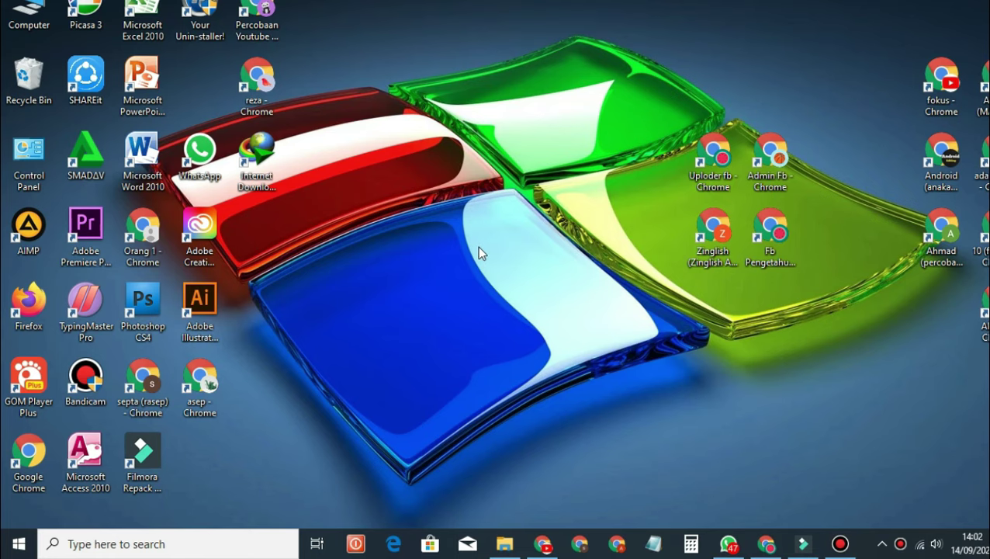
pyautogui.rightClick(447, 130)
pyautogui.click(462, 167)
pyautogui.rightClick(434, 106)
pyautogui.click(454, 142)
pyautogui.rightClick(425, 125)
pyautogui.click(460, 175)
pyautogui.rightClick(428, 151)
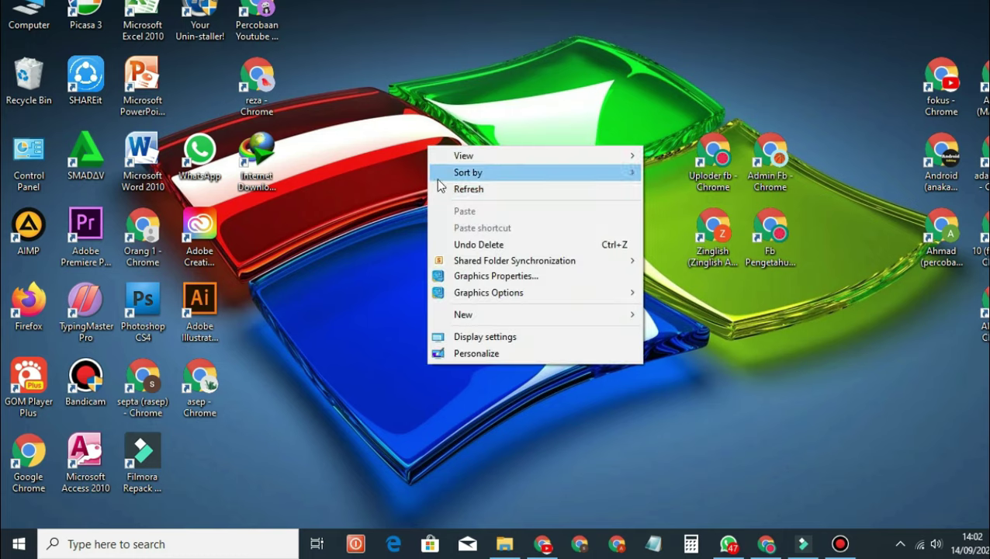
pyautogui.click(439, 189)
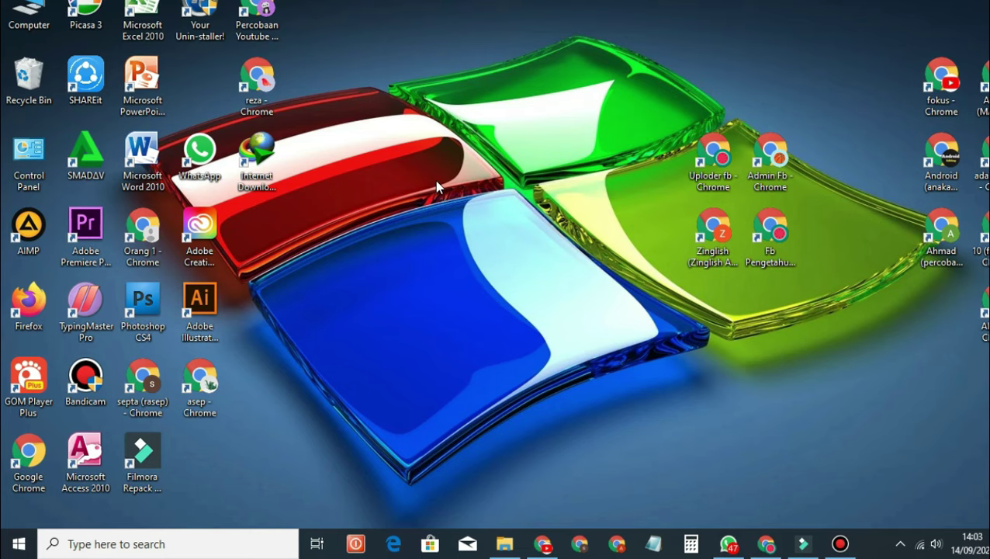
pyautogui.rightClick(425, 132)
pyautogui.click(446, 180)
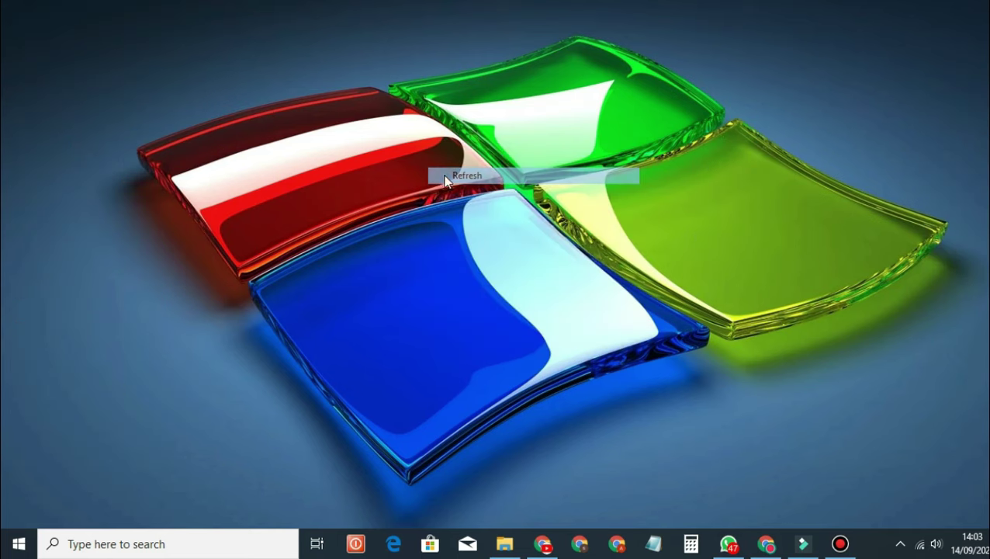
pyautogui.rightClick(416, 133)
pyautogui.click(437, 181)
pyautogui.rightClick(427, 147)
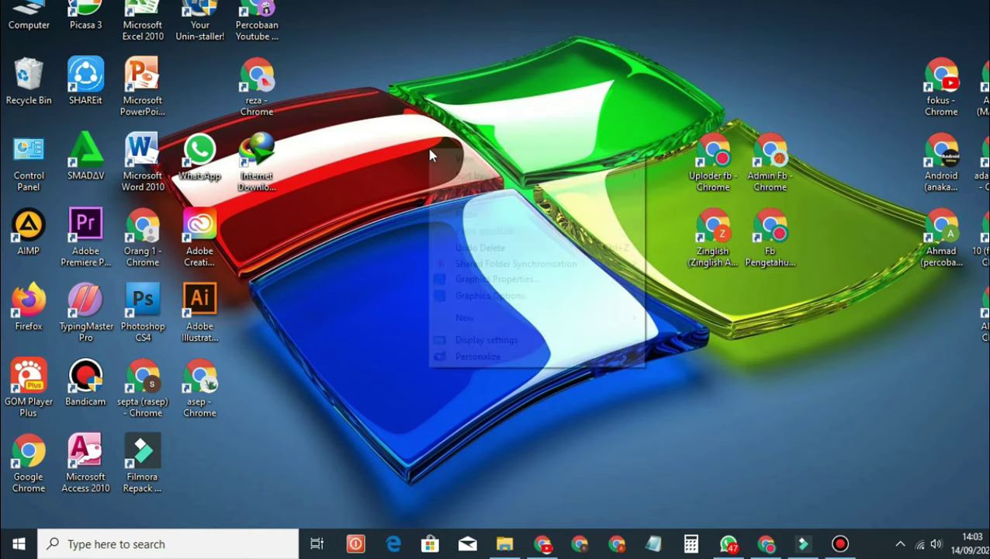
pyautogui.click(450, 192)
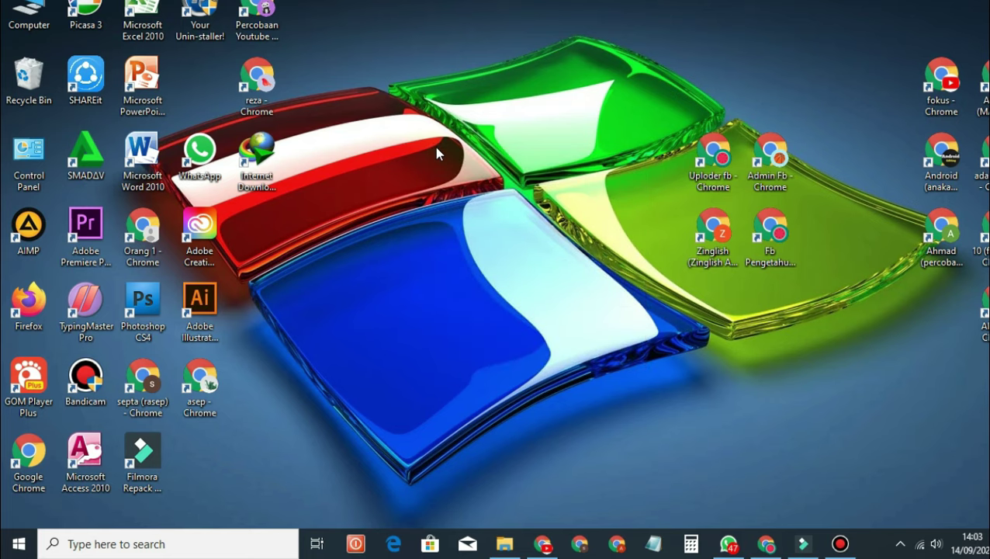
pyautogui.rightClick(435, 146)
pyautogui.click(454, 192)
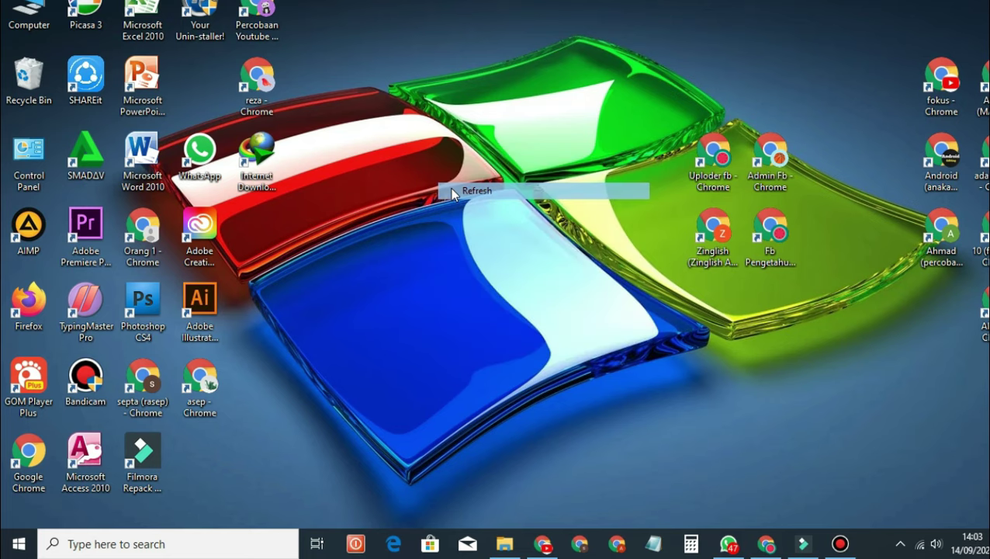
pyautogui.rightClick(421, 154)
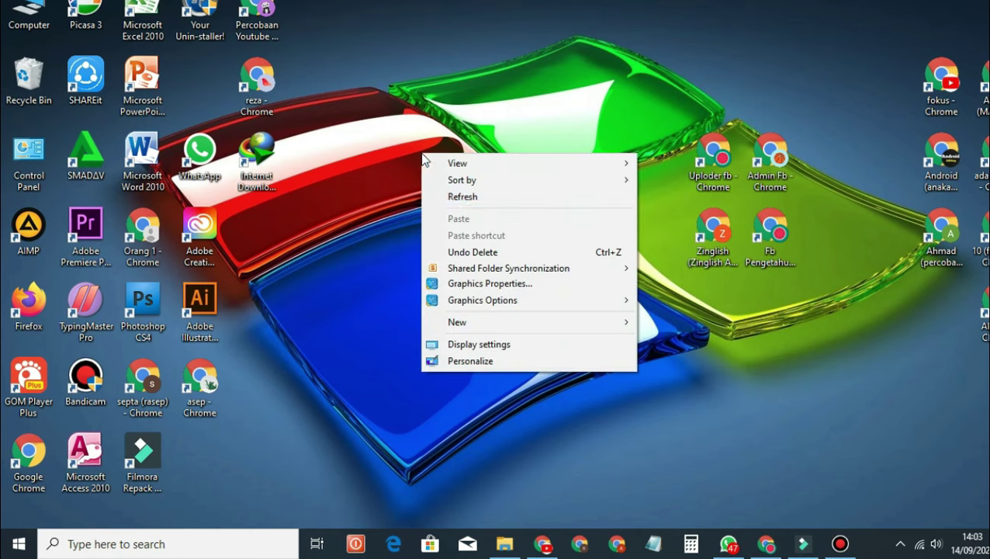
pyautogui.click(450, 199)
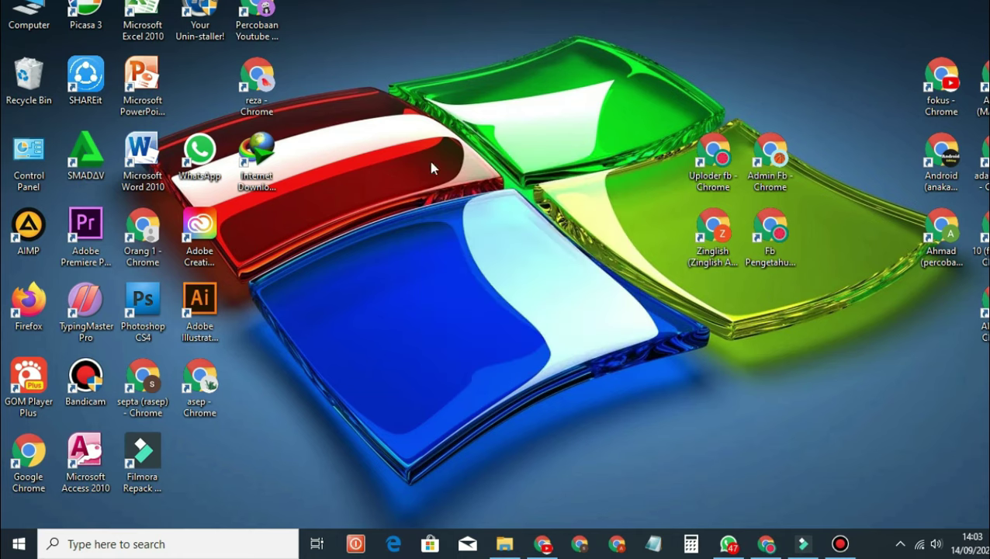
pyautogui.rightClick(421, 124)
pyautogui.click(438, 163)
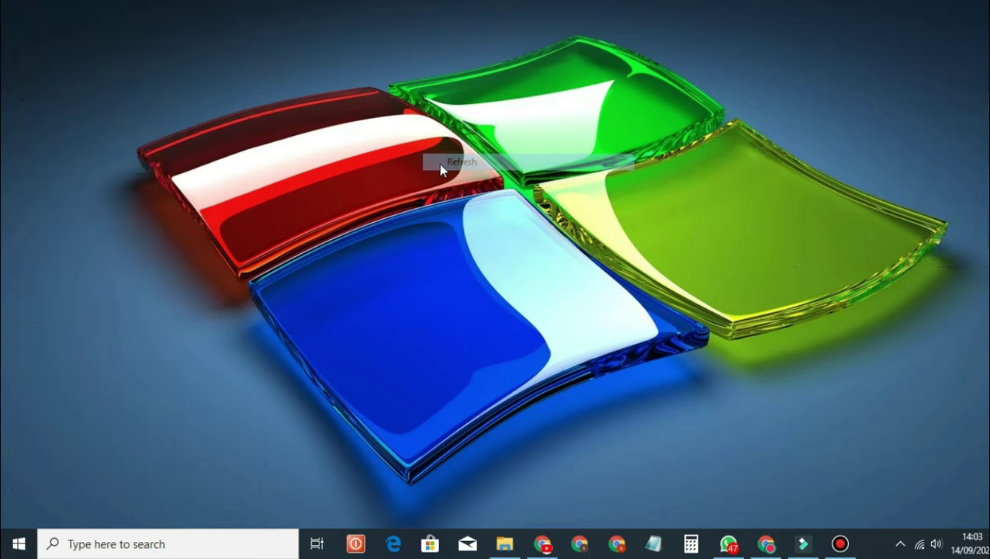
pyautogui.rightClick(432, 141)
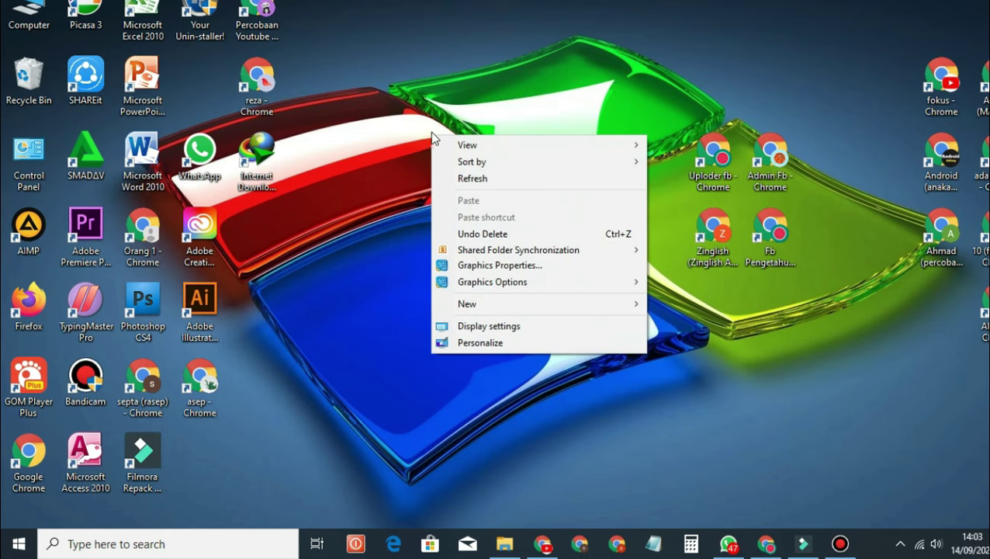
pyautogui.click(456, 180)
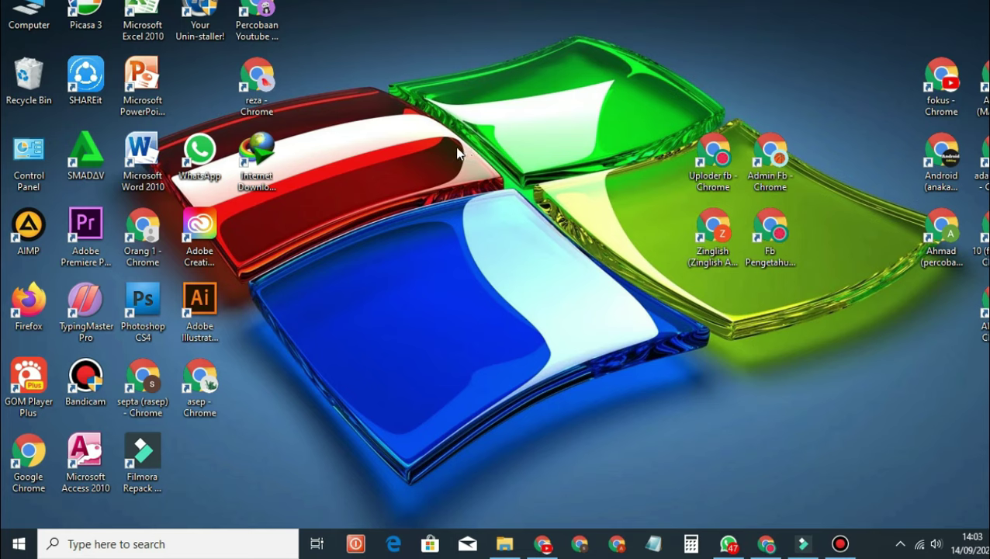
pyautogui.rightClick(455, 146)
pyautogui.click(481, 186)
pyautogui.rightClick(406, 116)
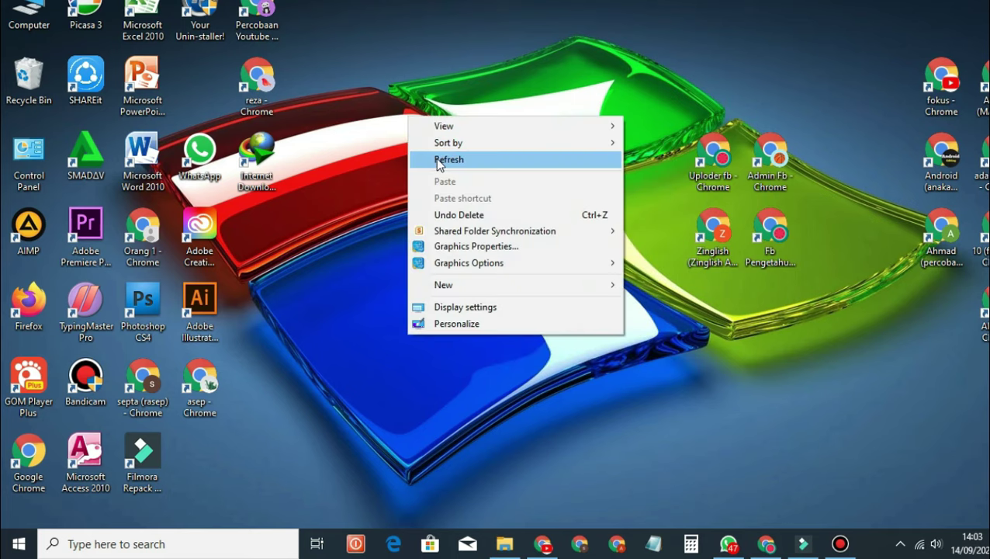
pyautogui.click(435, 160)
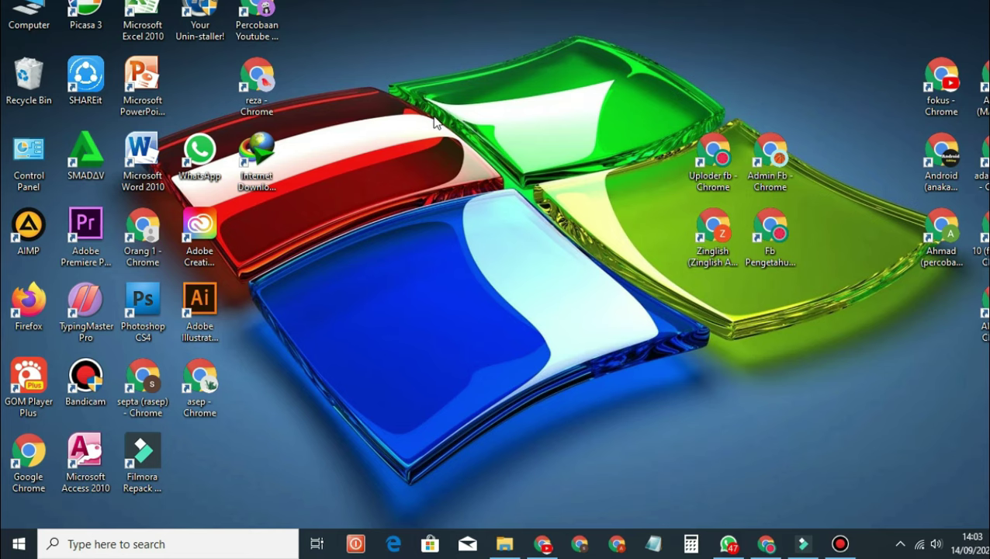
pyautogui.rightClick(431, 113)
pyautogui.click(438, 155)
pyautogui.rightClick(432, 127)
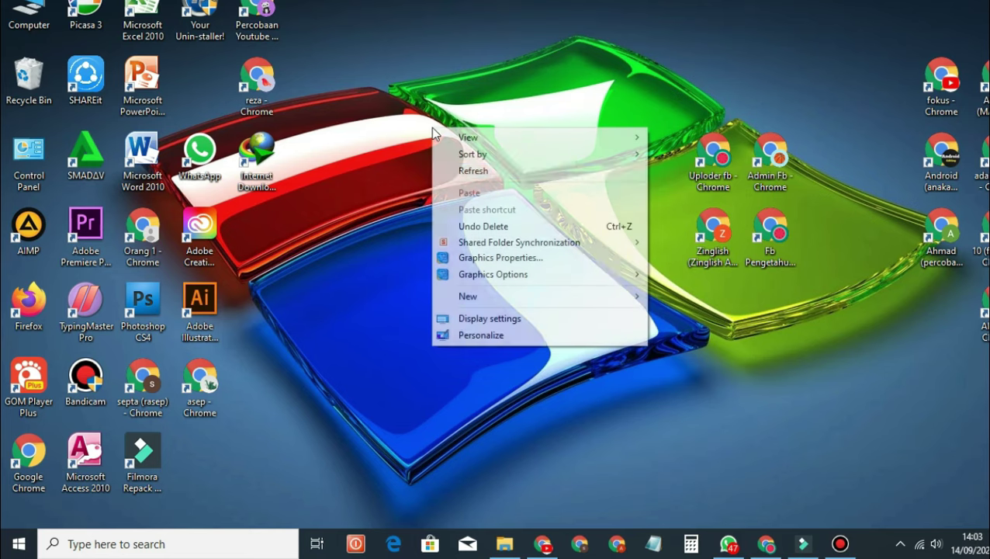
pyautogui.click(455, 172)
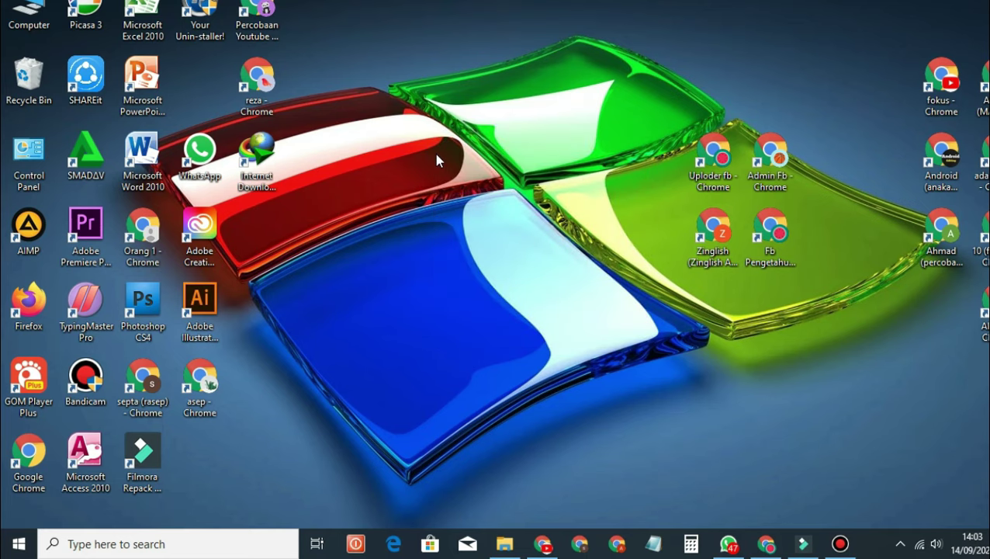
pyautogui.rightClick(420, 138)
pyautogui.click(435, 176)
pyautogui.rightClick(416, 143)
pyautogui.click(436, 186)
pyautogui.rightClick(394, 111)
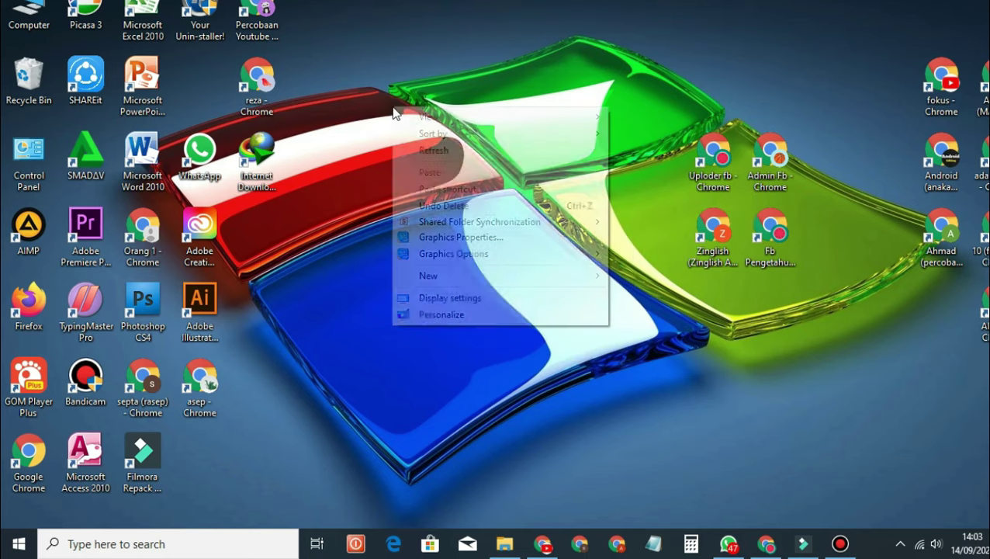
pyautogui.click(426, 152)
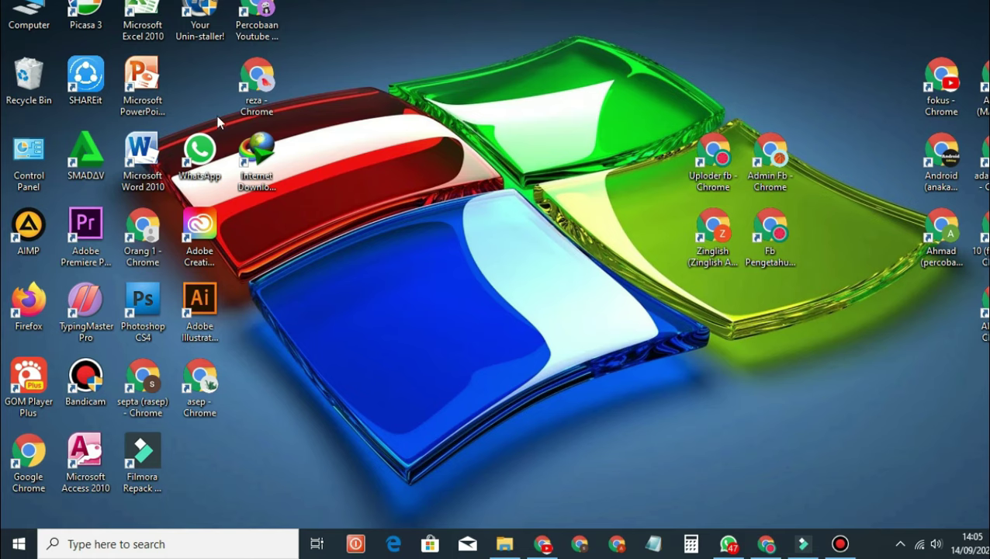
pyautogui.rightClick(404, 101)
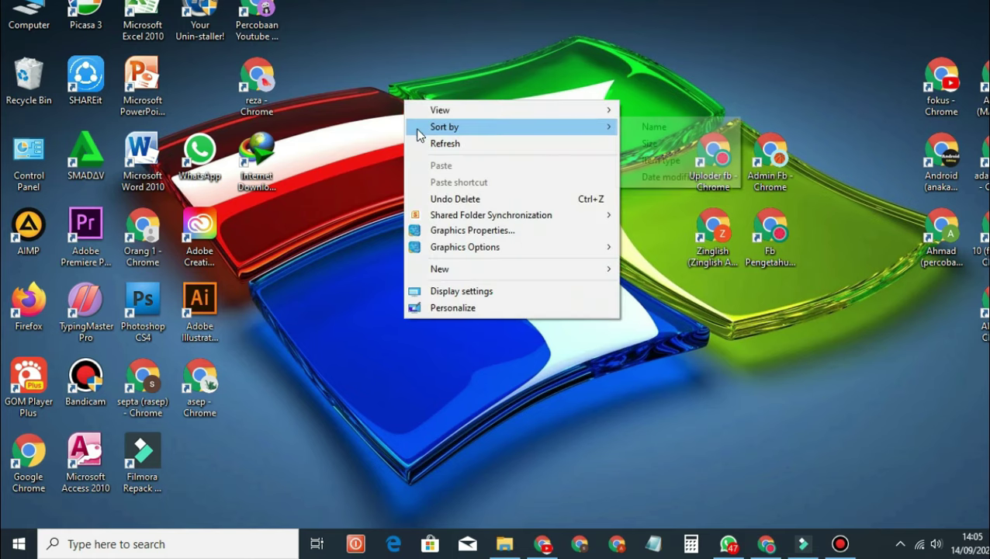
pyautogui.click(423, 143)
pyautogui.rightClick(378, 94)
pyautogui.click(411, 138)
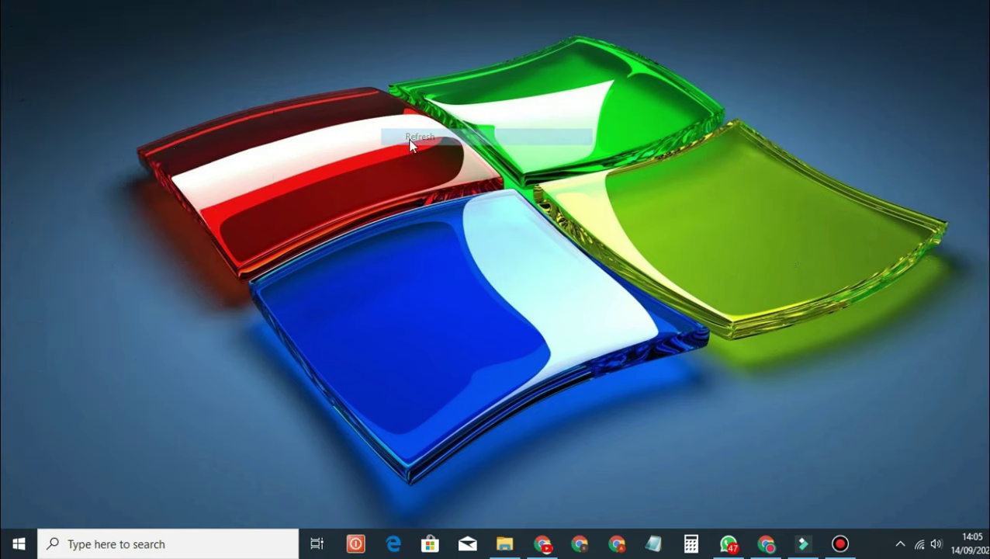
pyautogui.click(505, 544)
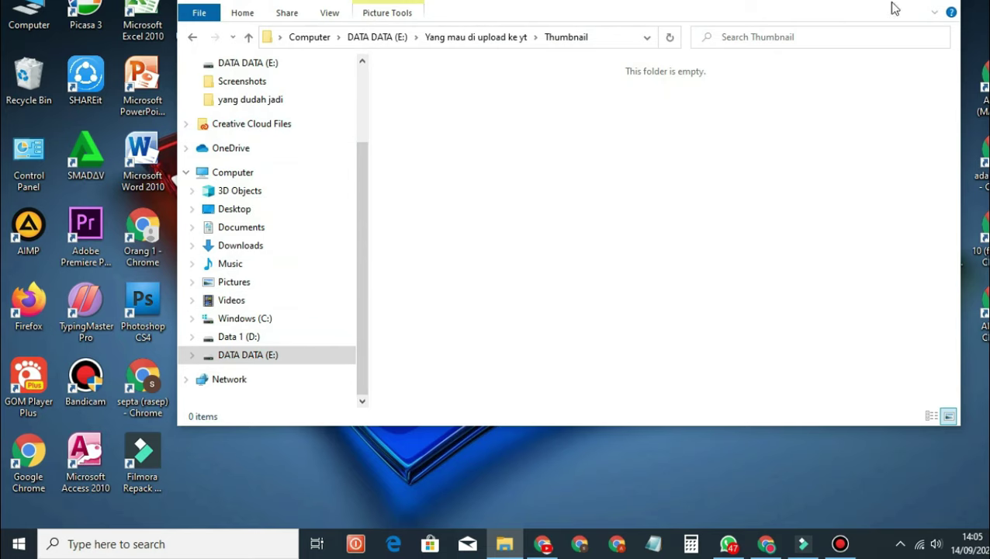
pyautogui.click(939, 1)
pyautogui.rightClick(429, 173)
pyautogui.click(497, 226)
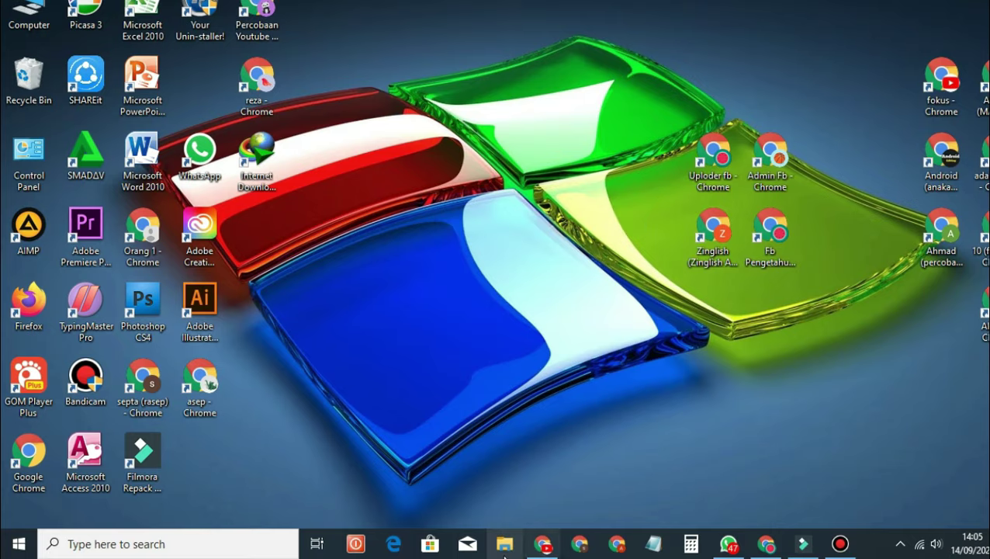
# Open a new File Explorer window, look over the drives and devices under Computer, and maximize the window
pyautogui.click(505, 543)
pyautogui.scroll(-3, 284, 291)
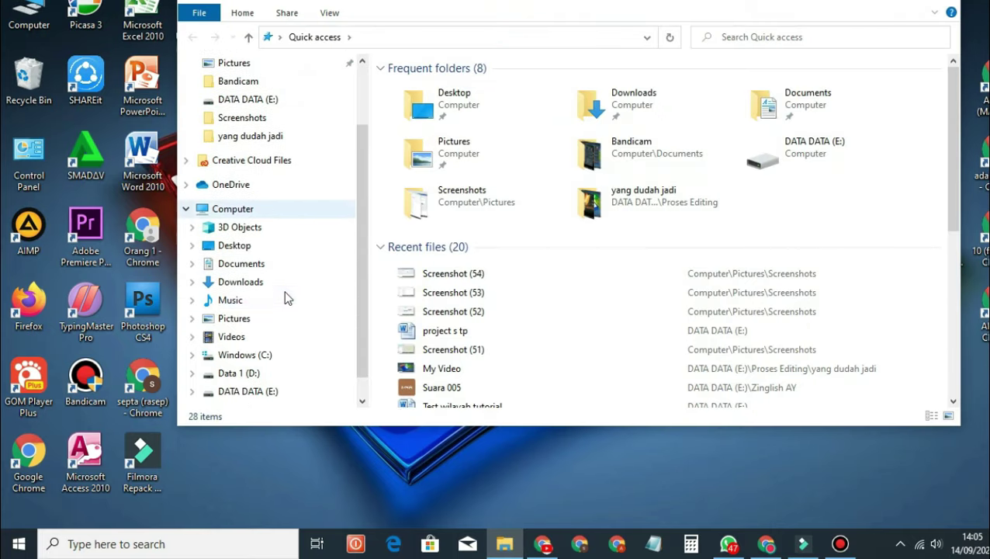
pyautogui.scroll(-1, 260, 303)
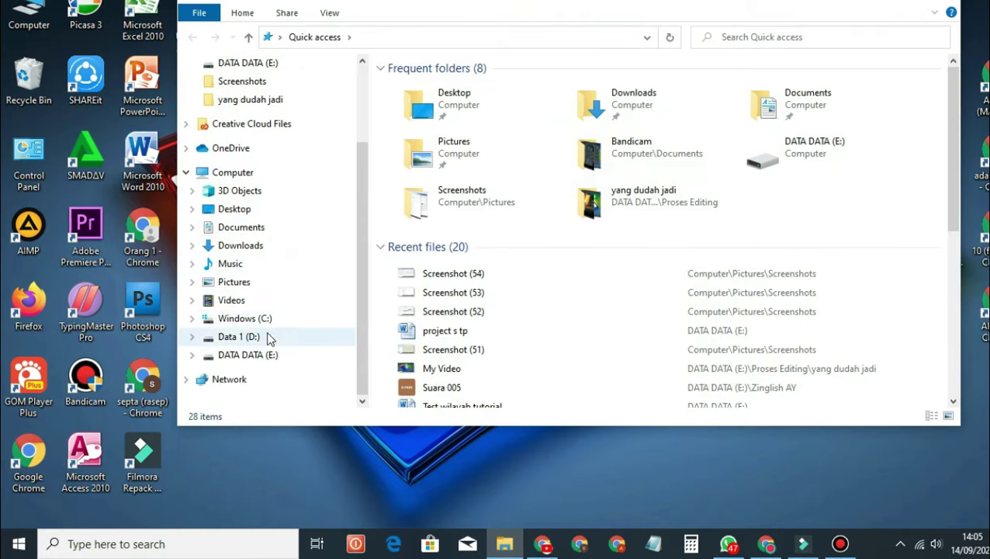
pyautogui.scroll(1, 265, 334)
pyautogui.scroll(1, 268, 311)
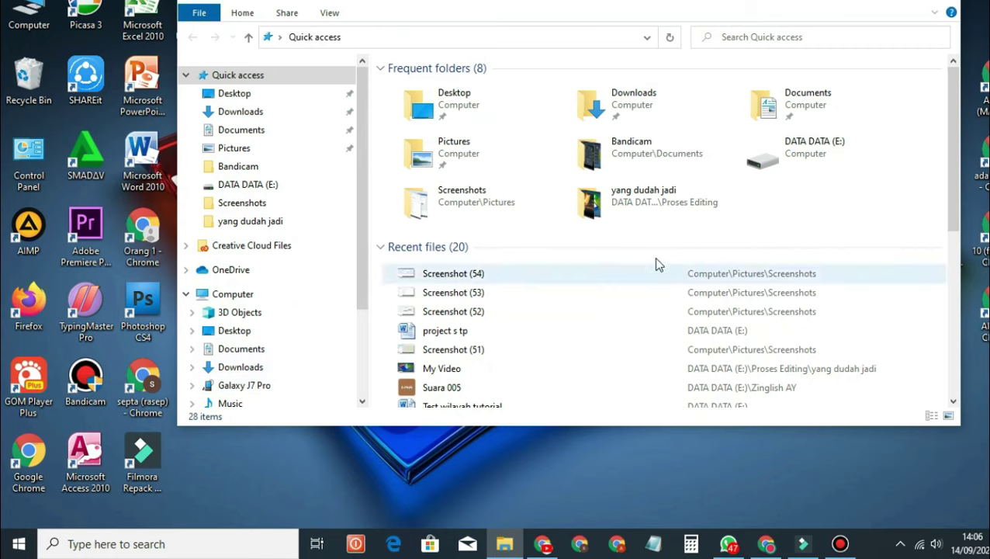
pyautogui.click(906, 4)
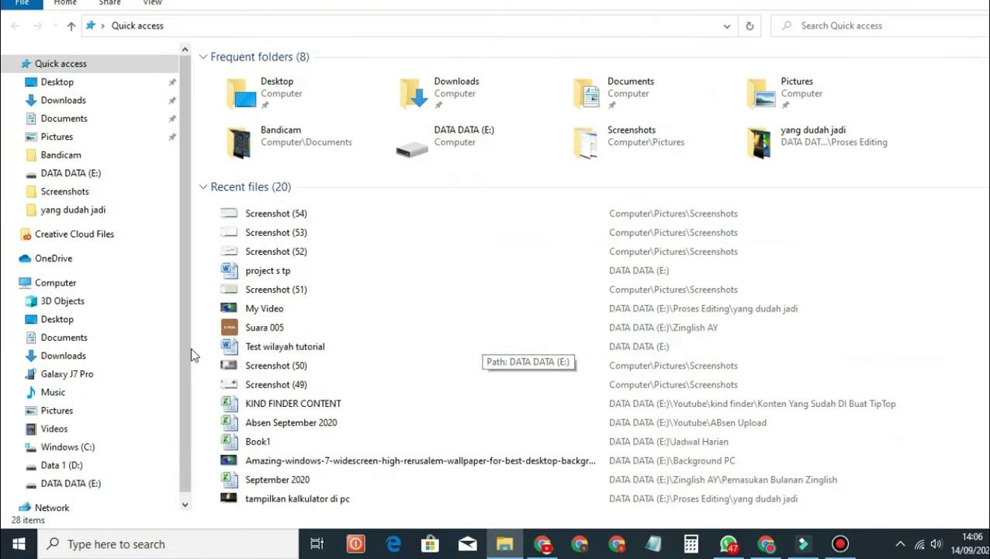
# Browse the connected Galaxy J7 Pro's Phone storage and open the Game media folder inside DCIM
pyautogui.click(108, 376)
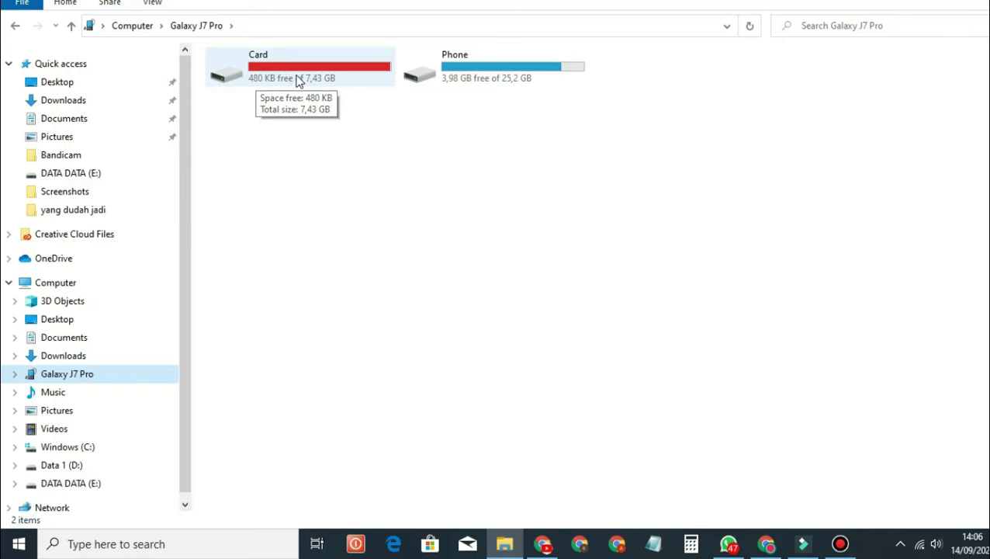
pyautogui.doubleClick(481, 74)
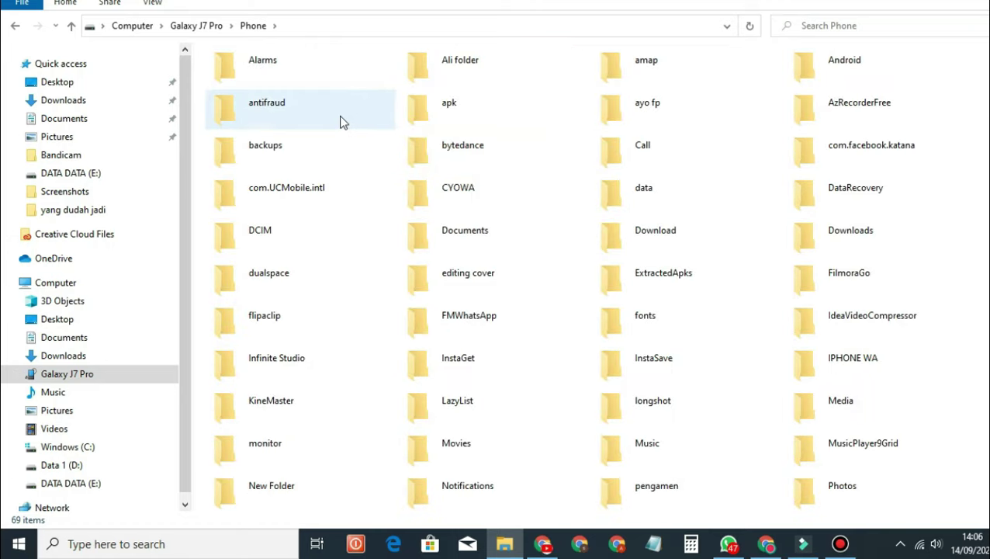
pyautogui.scroll(-4, 344, 122)
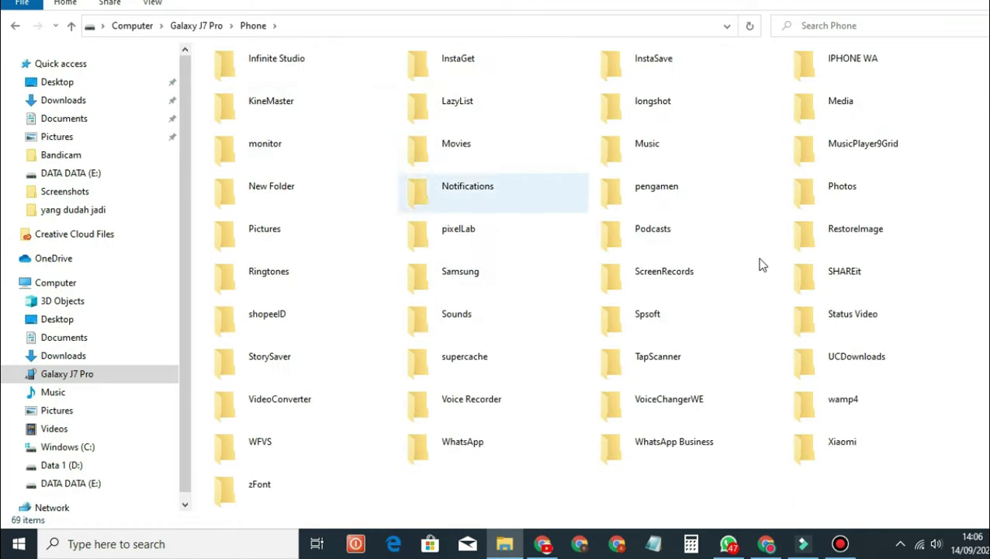
pyautogui.scroll(4, 663, 218)
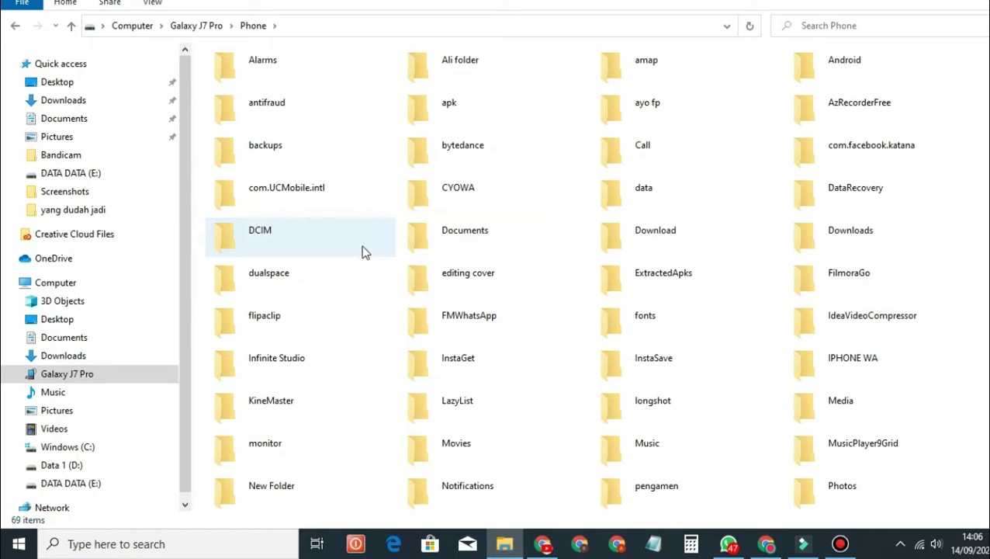
pyautogui.doubleClick(333, 244)
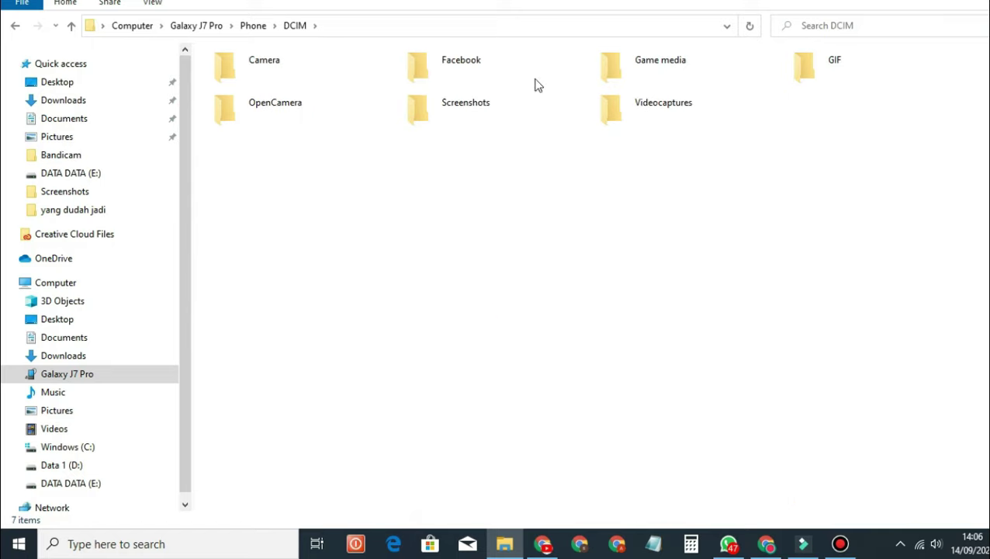
pyautogui.doubleClick(647, 72)
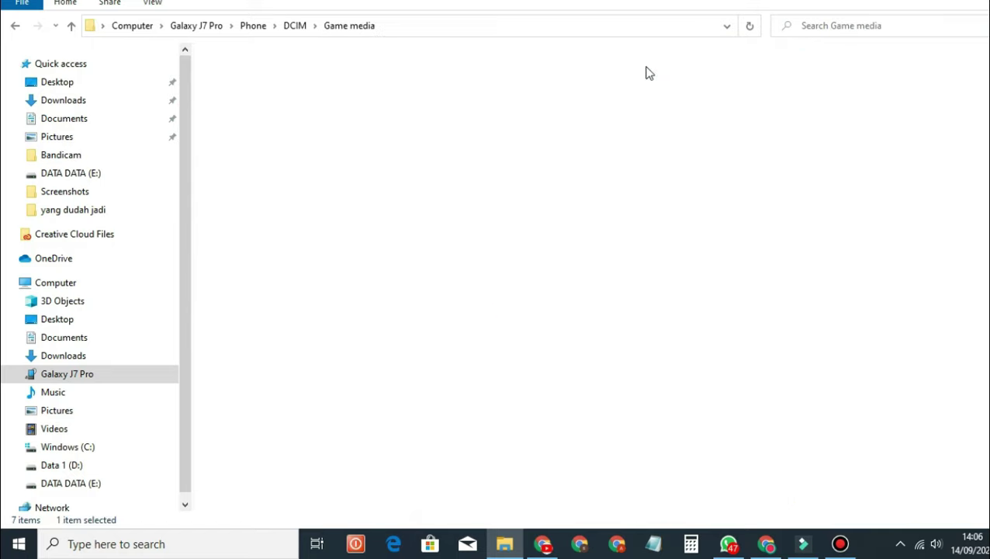
# Open the Export folder inside KineMaster on the phone's internal storage and cut the video 720_30_6.10_Sep142020_02
pyautogui.click(17, 28)
pyautogui.click(17, 28)
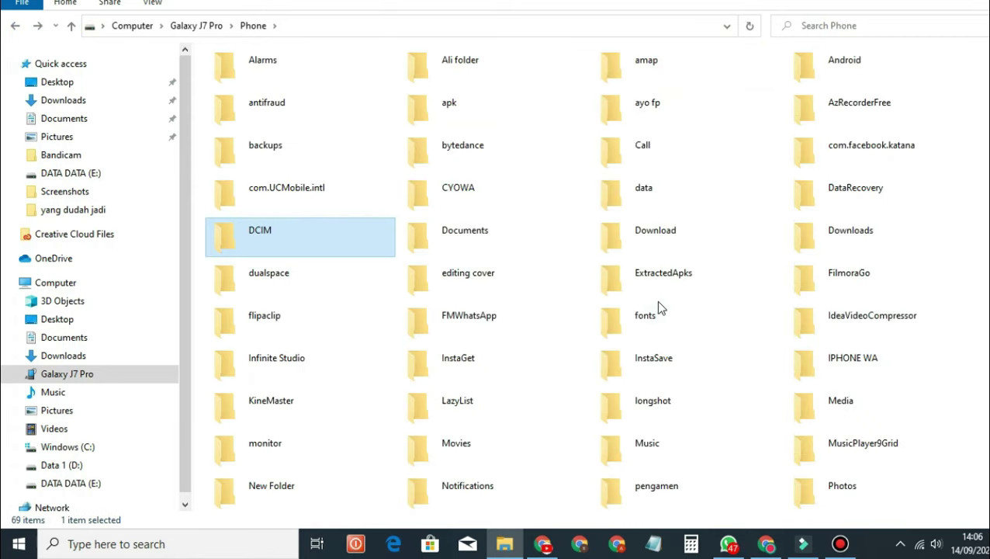
pyautogui.scroll(-3, 642, 319)
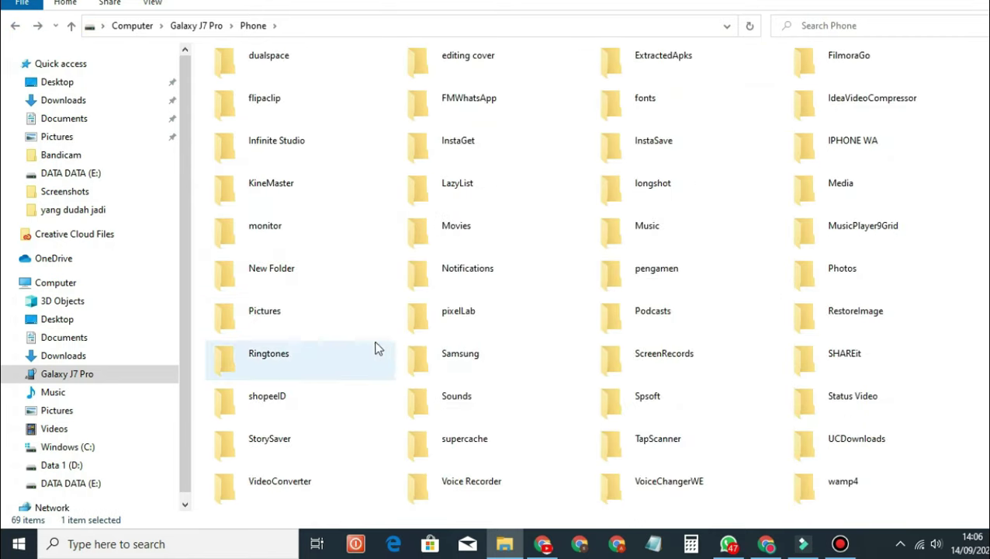
pyautogui.doubleClick(315, 202)
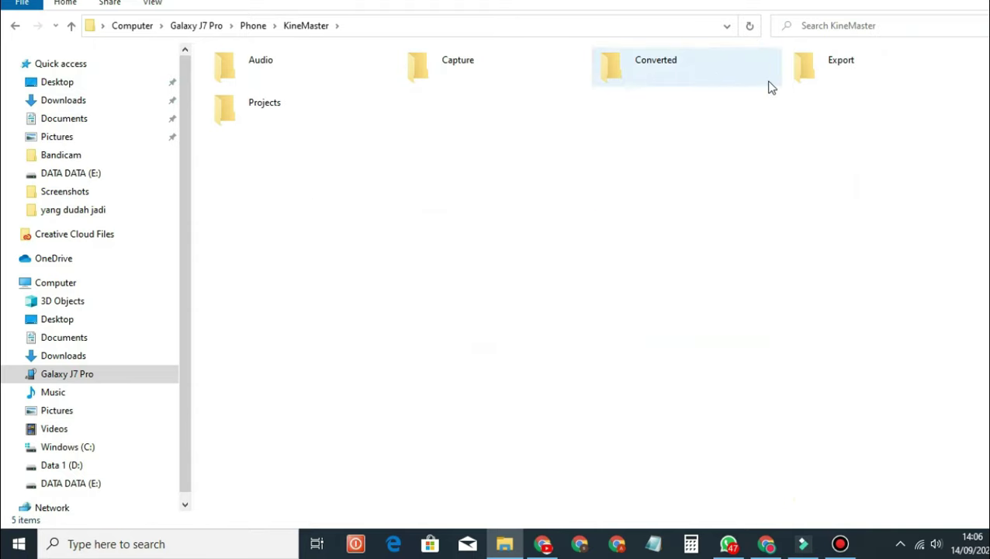
pyautogui.doubleClick(796, 84)
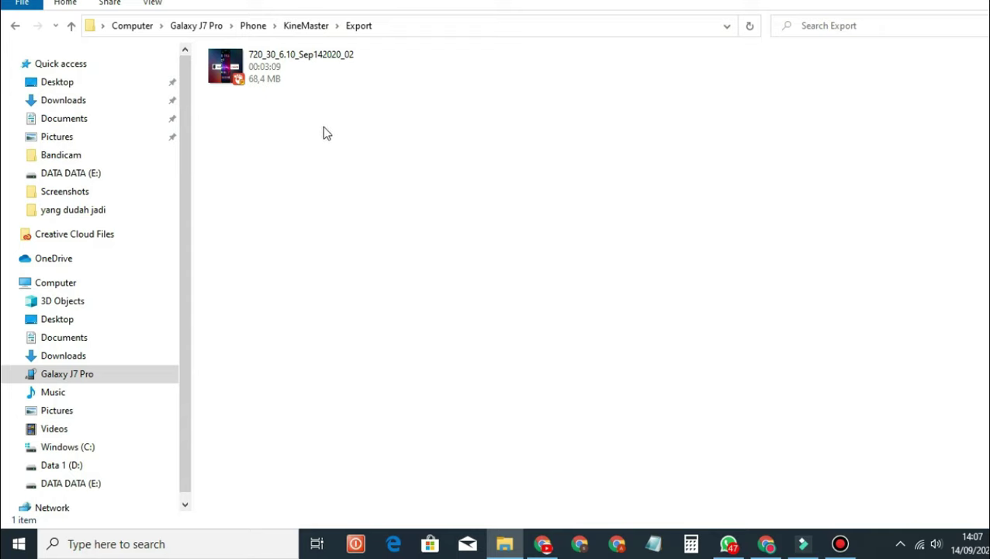
pyautogui.rightClick(310, 75)
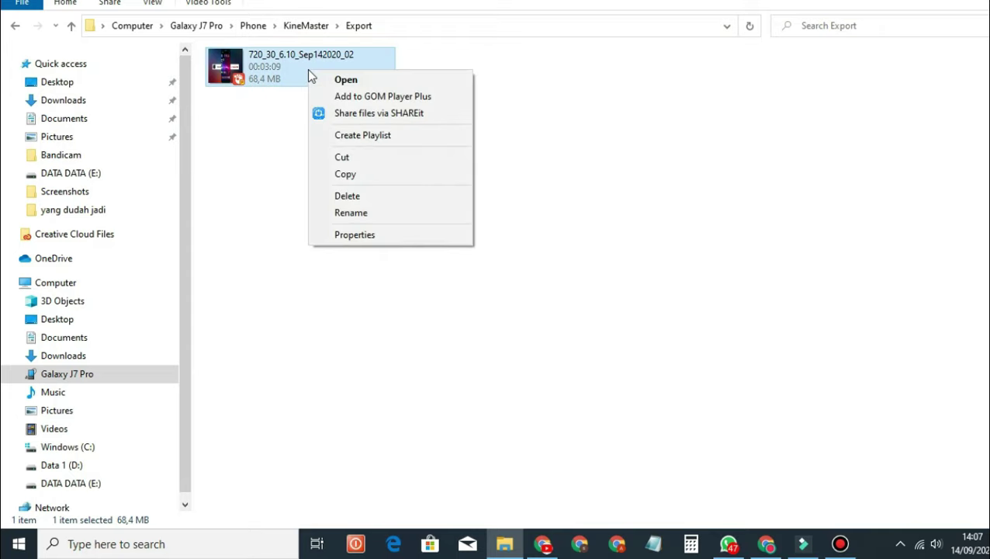
pyautogui.click(377, 161)
# Create a new folder named "j7 pro" on the DATA DATA (E:) drive
pyautogui.scroll(-2, 133, 224)
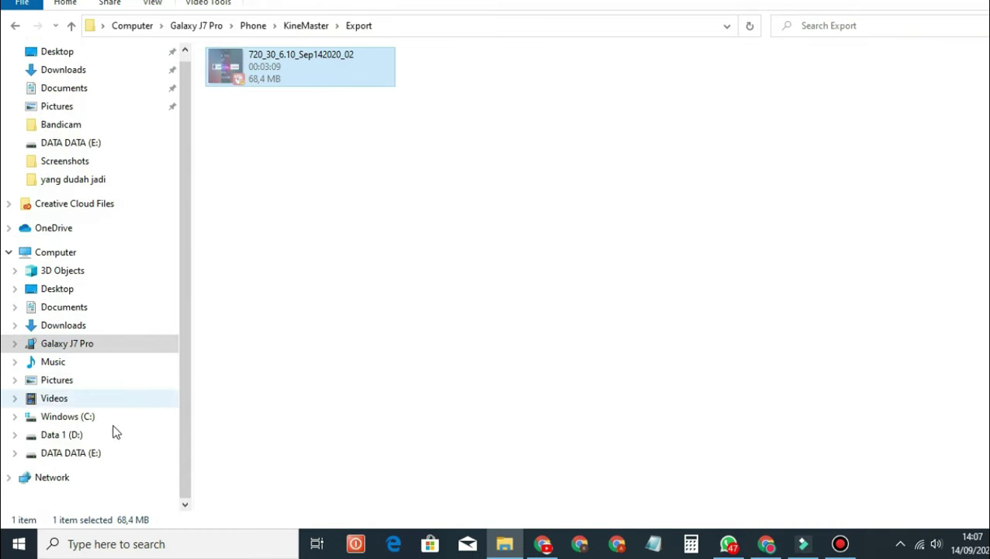
pyautogui.click(109, 455)
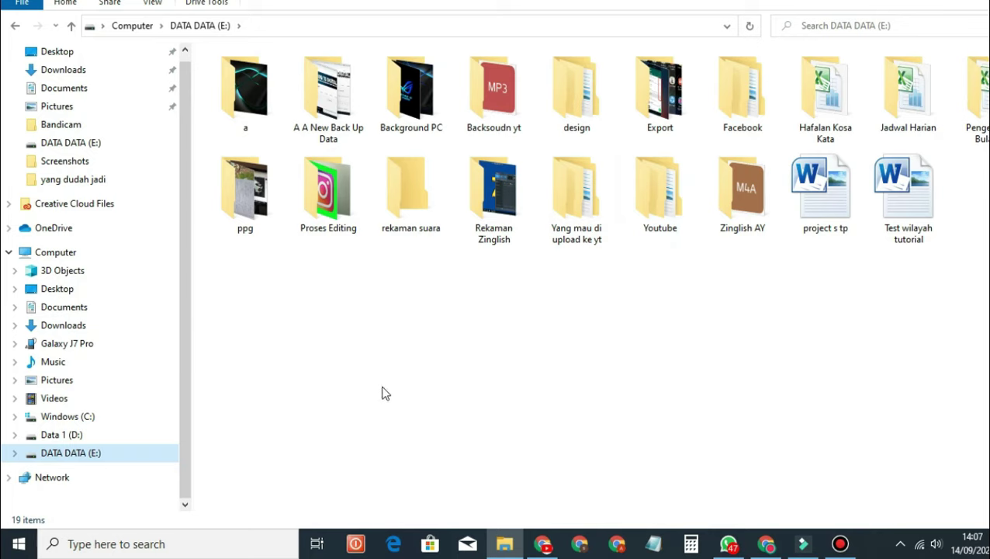
pyautogui.rightClick(234, 273)
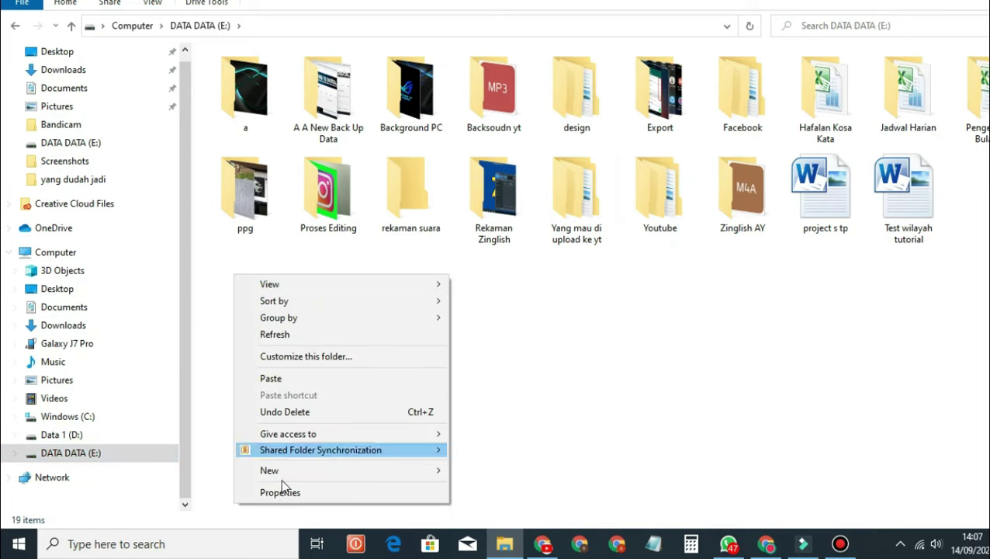
pyautogui.moveTo(297, 470)
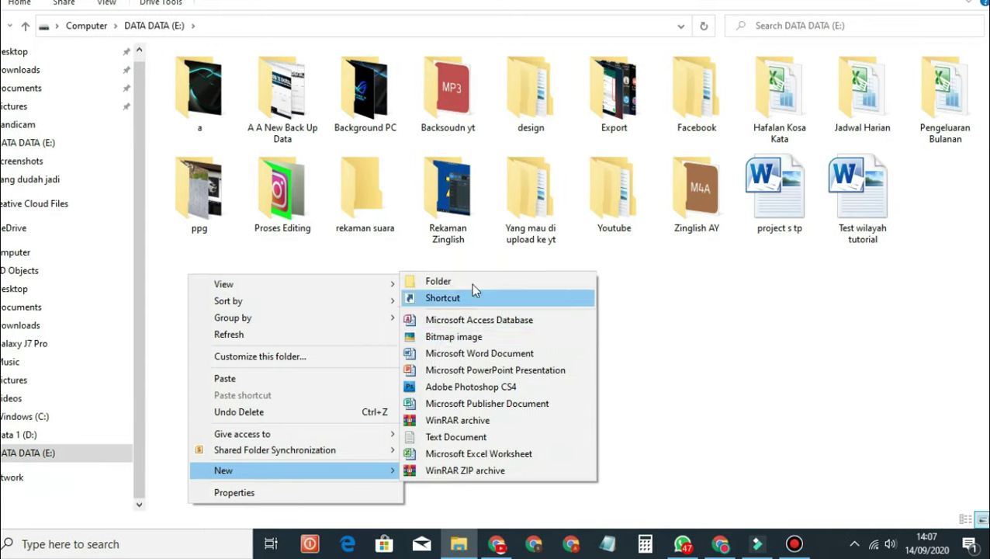
pyautogui.click(504, 281)
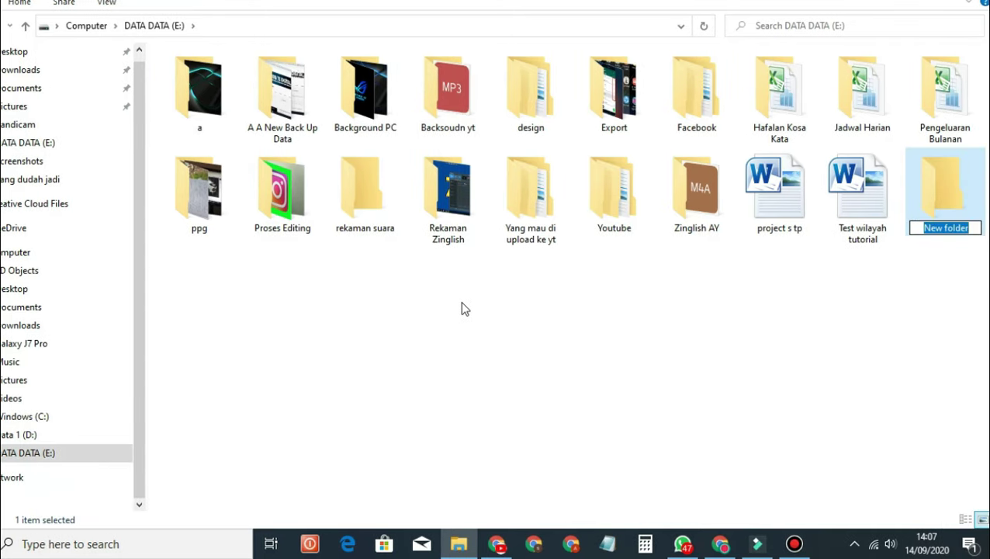
pyautogui.press('BackSpace')
pyautogui.write('j')
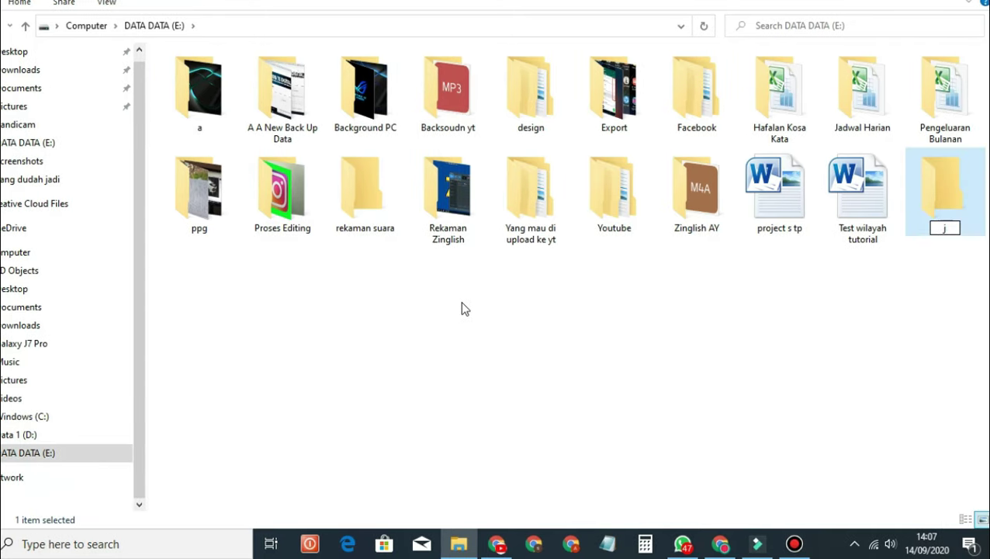
pyautogui.write('7 pro')
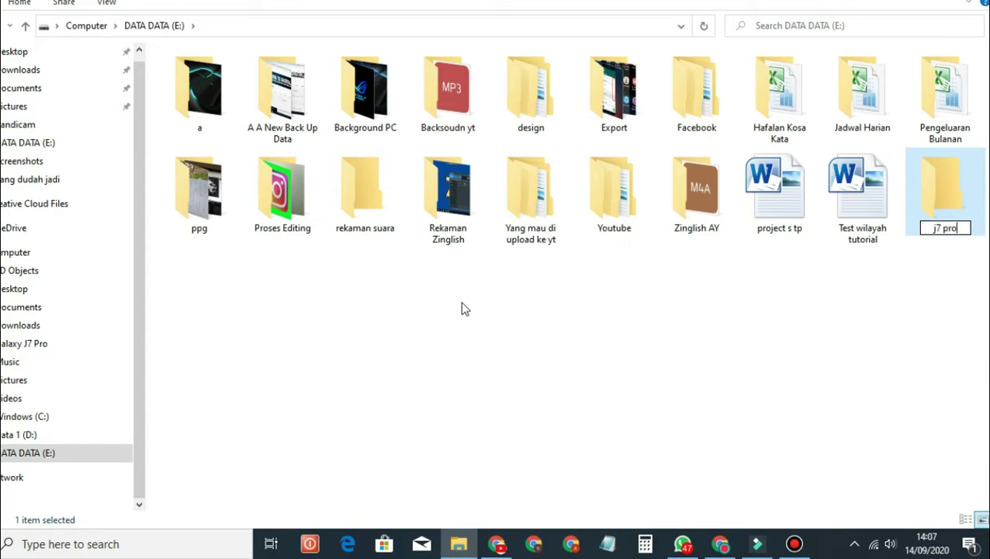
pyautogui.press('Return')
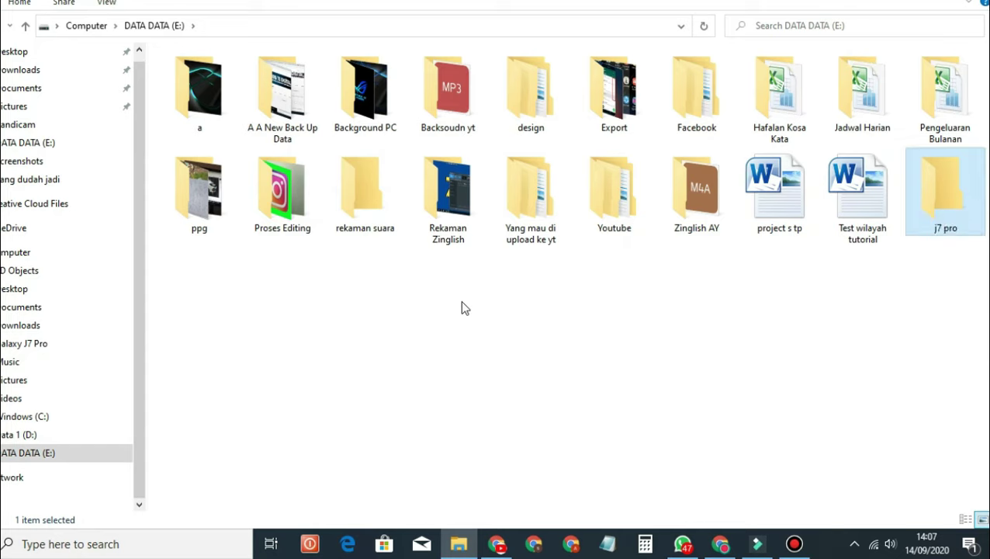
# Paste the cut video into the new j7 pro folder
pyautogui.doubleClick(953, 204)
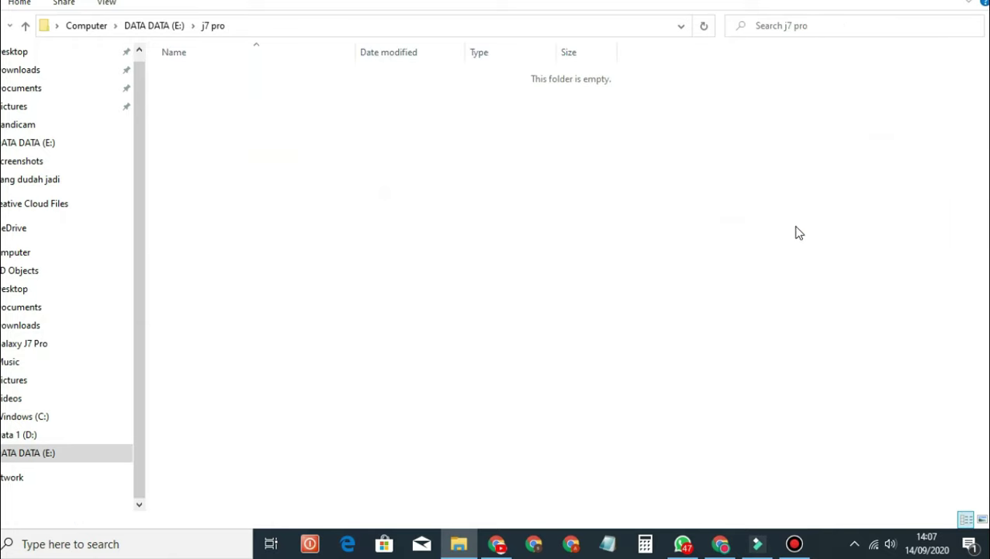
pyautogui.rightClick(195, 109)
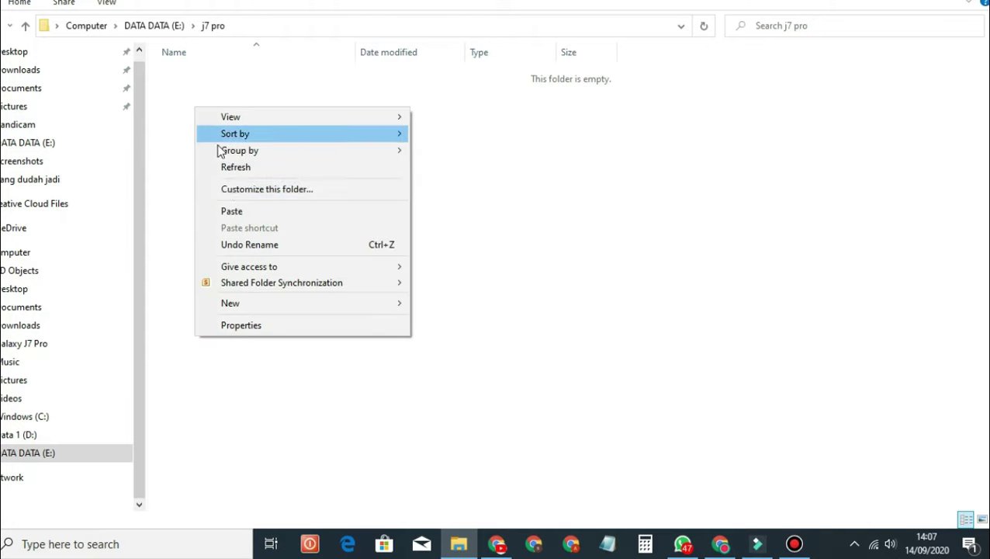
pyautogui.click(235, 211)
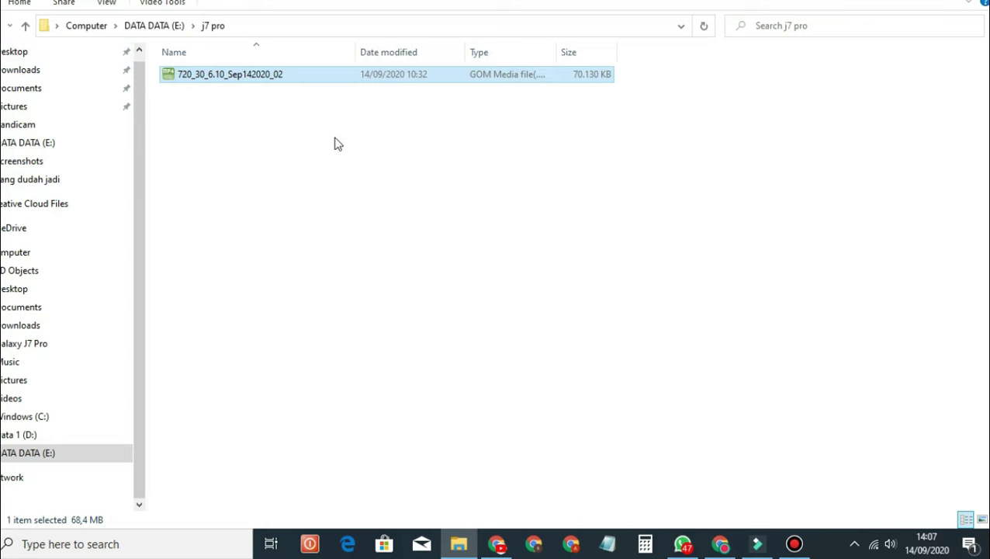
# Return to the Galaxy J7 Pro's Phone storage and look over its folders and the actions available for KineMaster
pyautogui.hotkey('alt', 'Left')
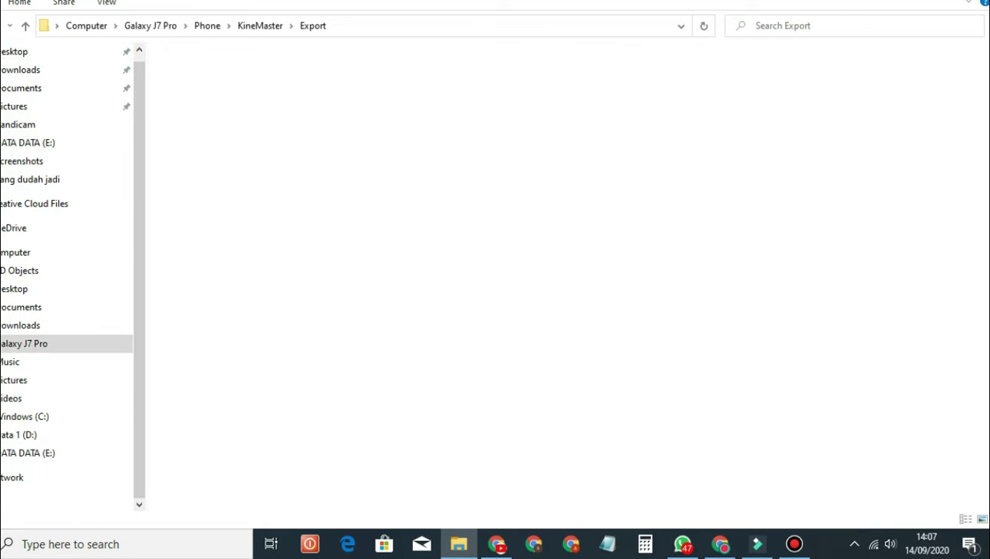
pyautogui.hotkey('alt', 'Left')
pyautogui.hotkey('alt', 'Left')
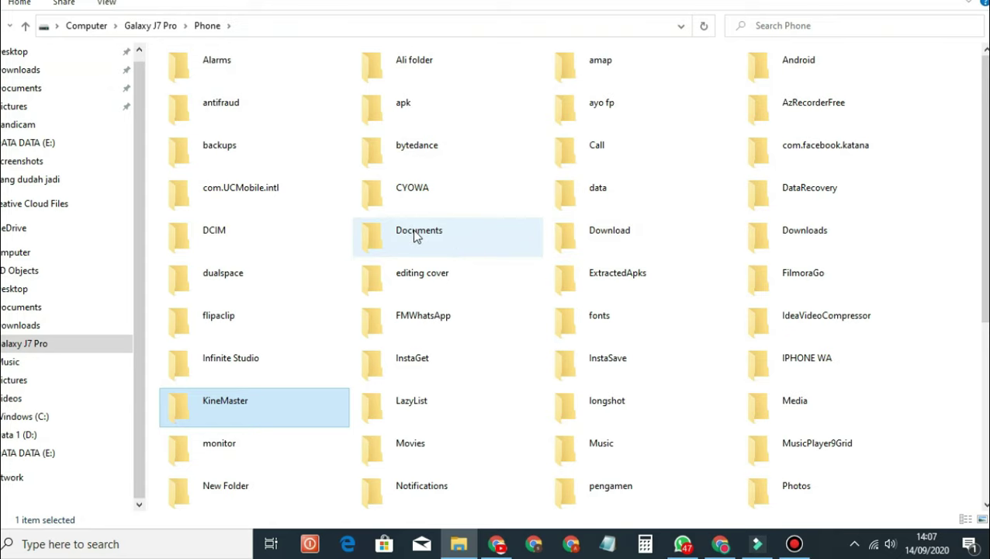
pyautogui.scroll(-3, 416, 237)
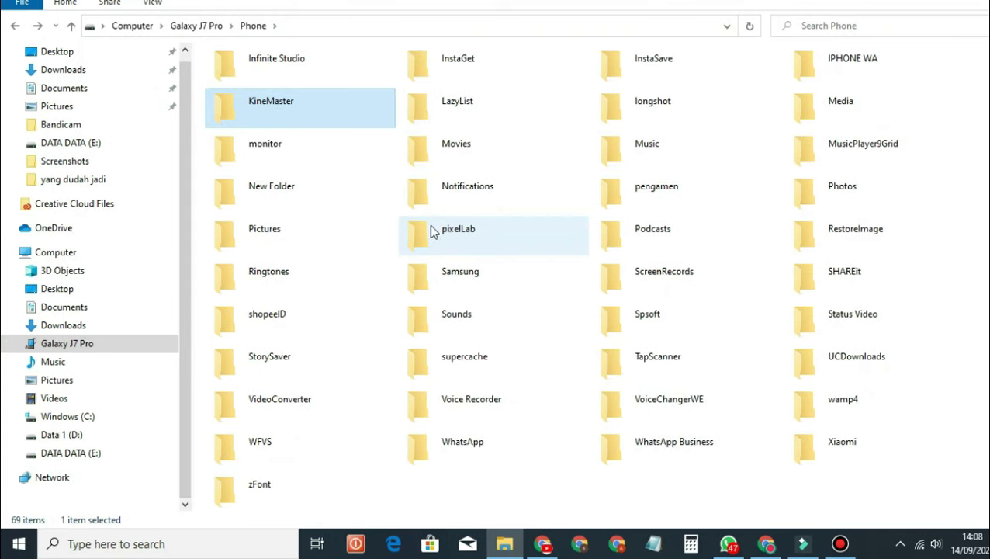
pyautogui.scroll(2, 595, 276)
pyautogui.scroll(-2, 595, 276)
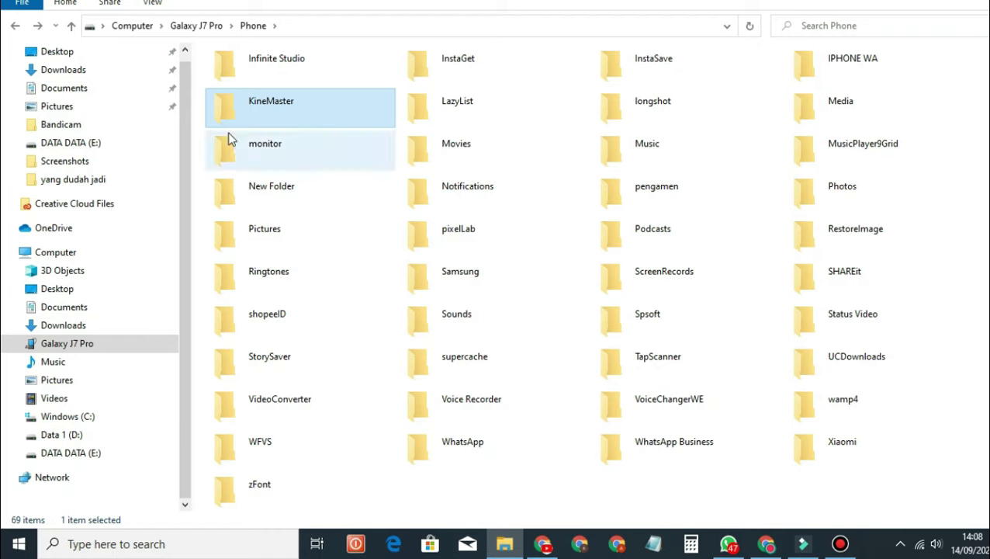
pyautogui.rightClick(302, 121)
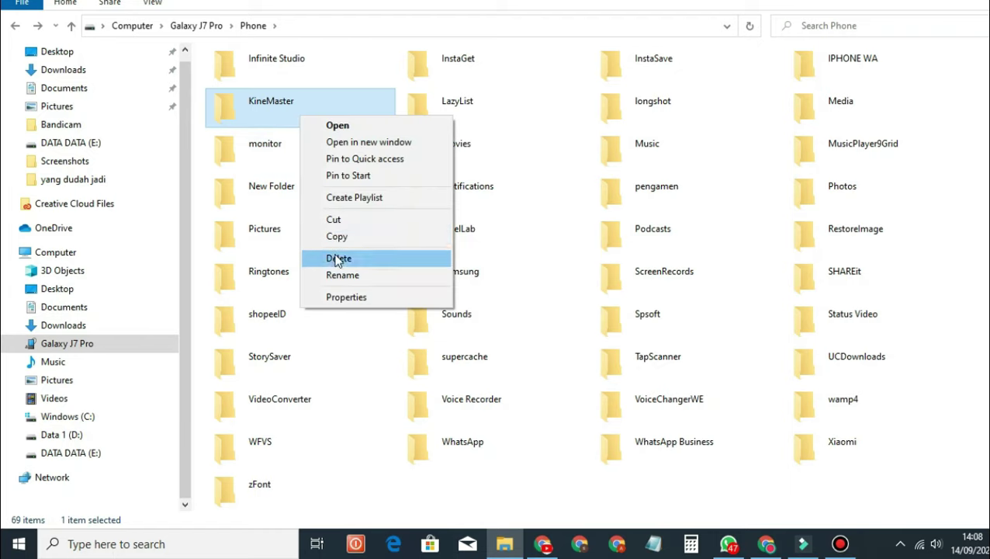
pyautogui.click(372, 351)
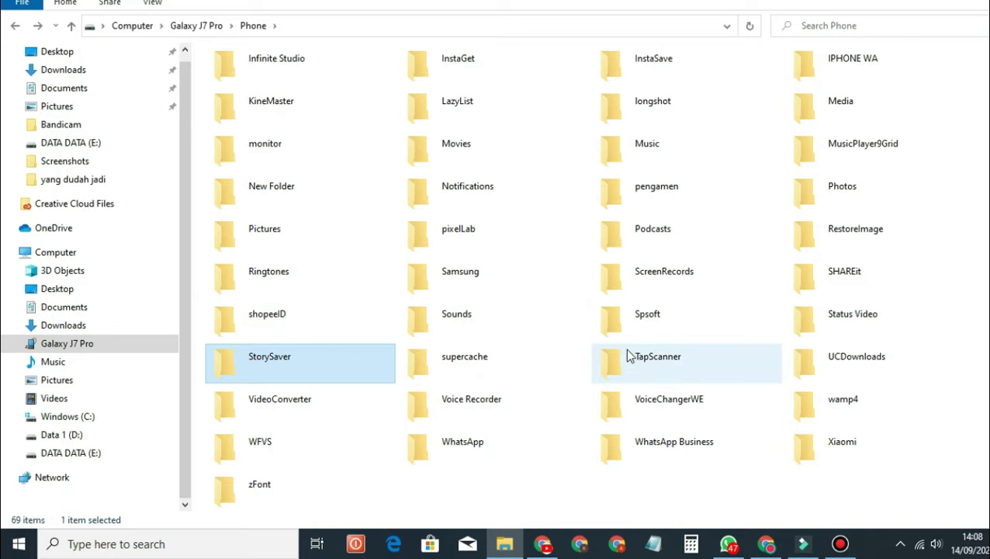
# Open the pixelLab folder on the phone and copy the image 20200913_094513
pyautogui.doubleClick(504, 245)
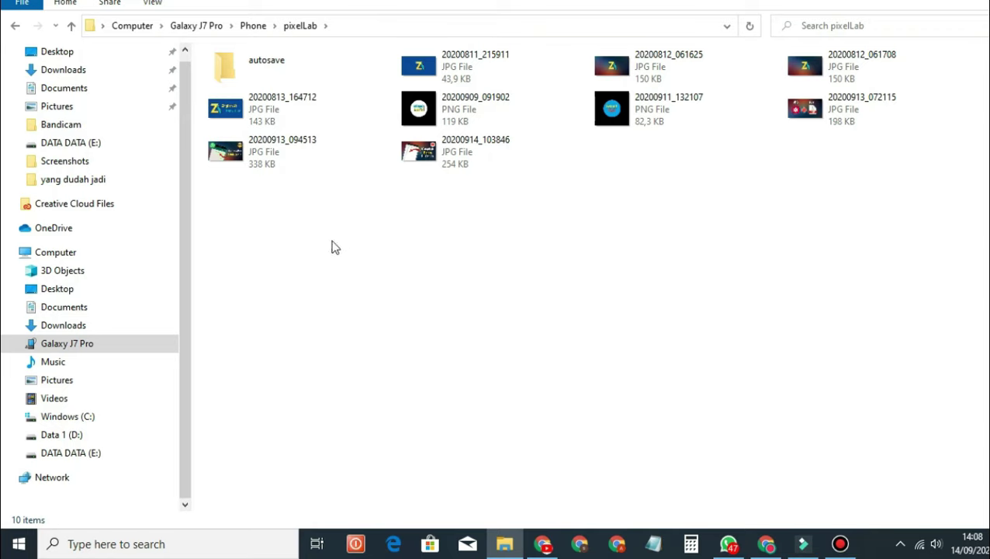
pyautogui.rightClick(314, 163)
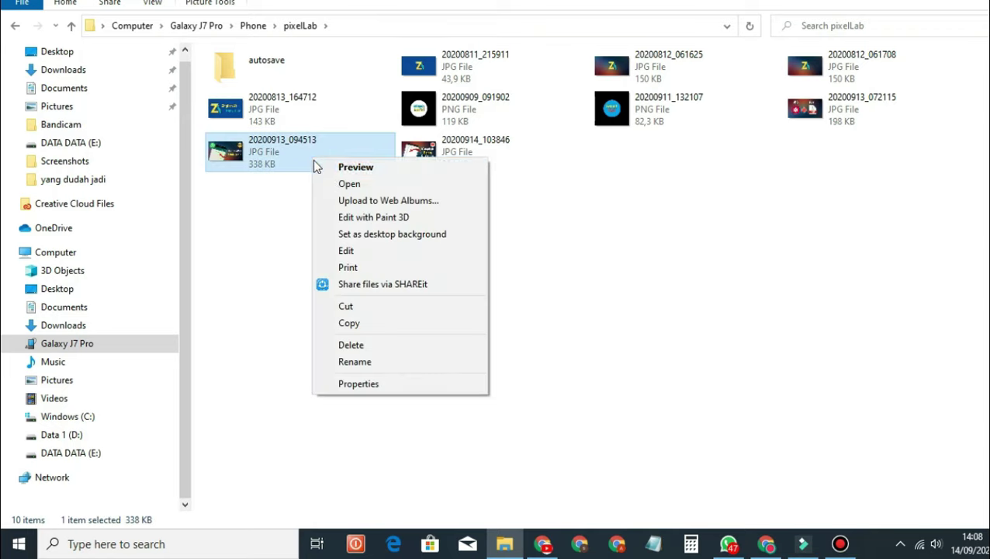
pyautogui.click(350, 323)
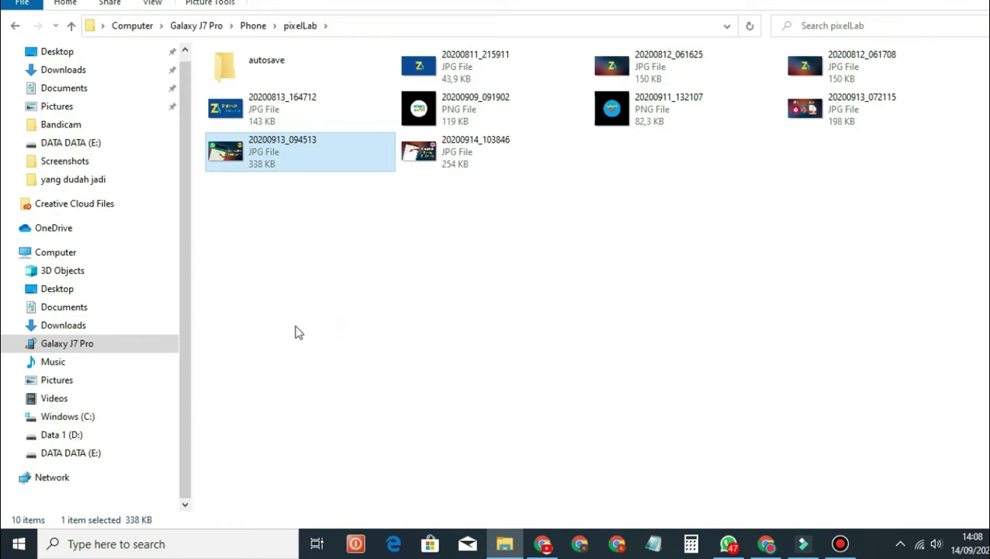
# Paste the copied image into the j7 pro folder on the DATA DATA (E:) drive
pyautogui.click(104, 453)
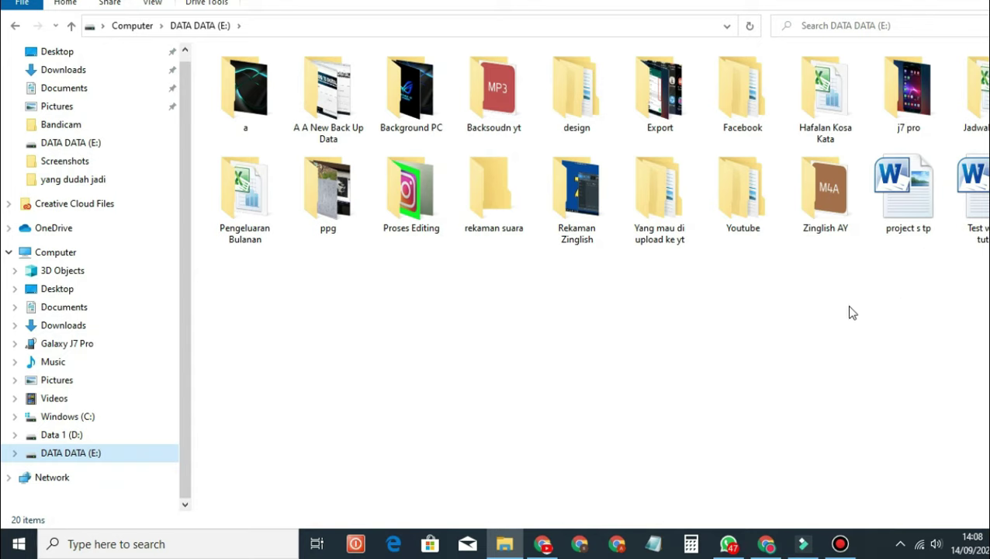
pyautogui.click(935, 111)
pyautogui.doubleClick(935, 111)
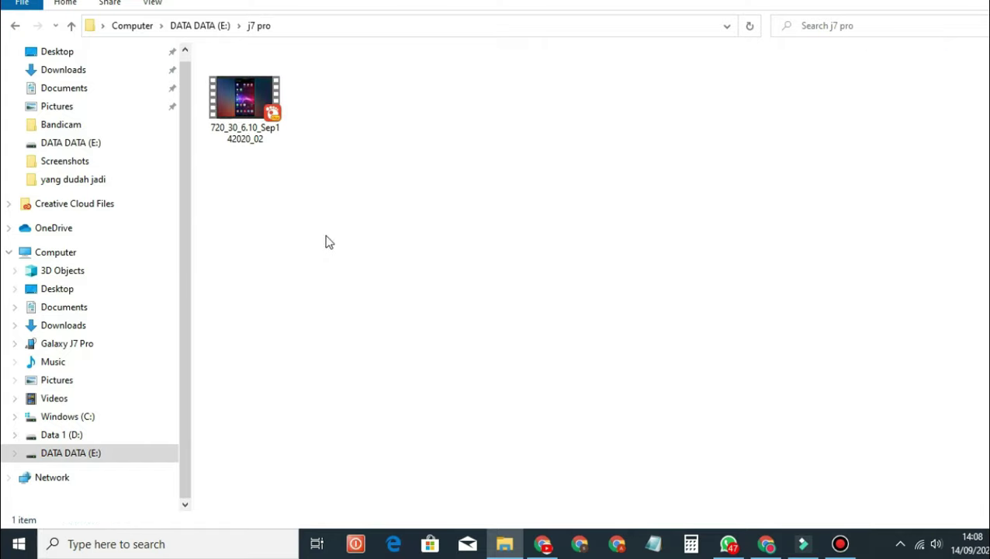
pyautogui.rightClick(312, 178)
pyautogui.click(365, 285)
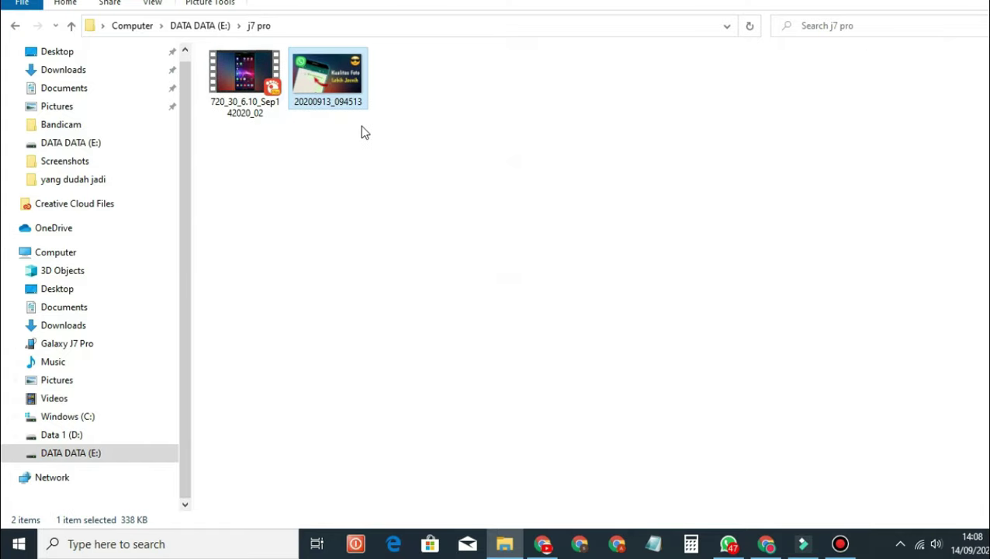
# Go back to the Galaxy J7 Pro and look through the contents of its Card and Phone storages
pyautogui.click(15, 27)
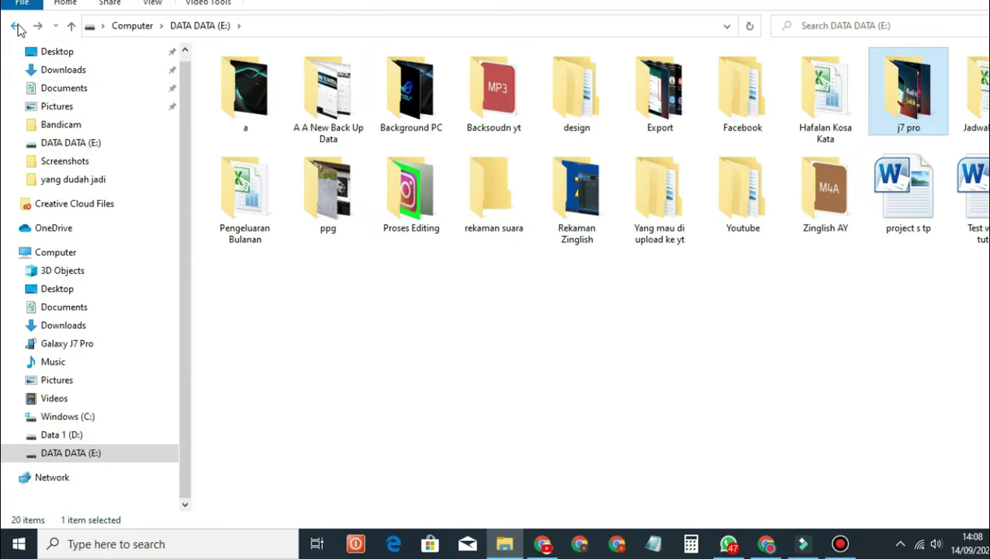
pyautogui.click(16, 26)
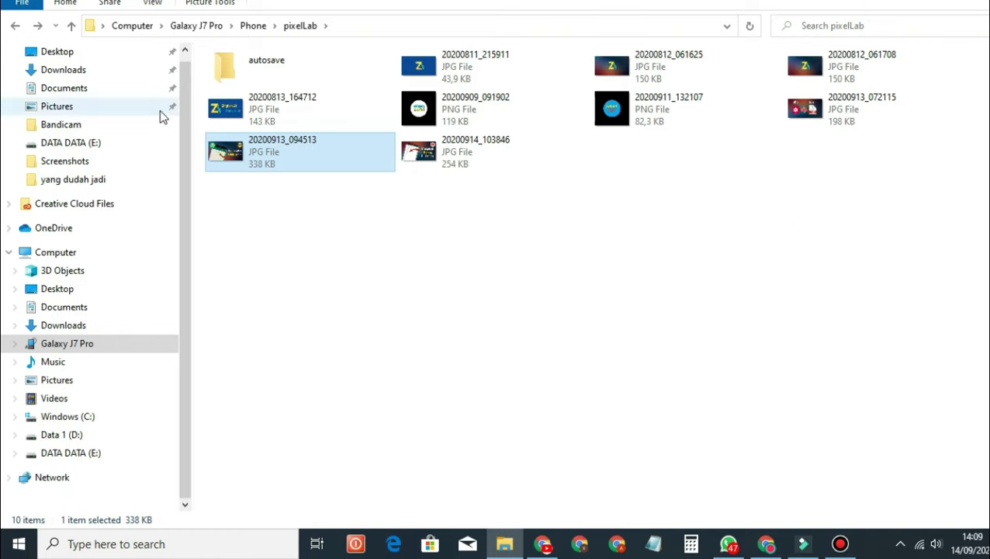
pyautogui.click(15, 26)
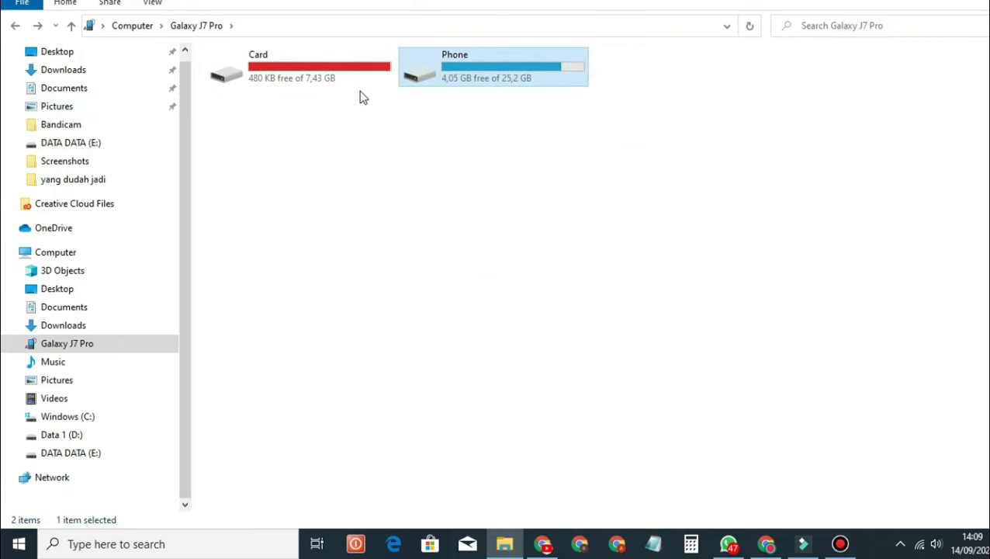
pyautogui.doubleClick(332, 80)
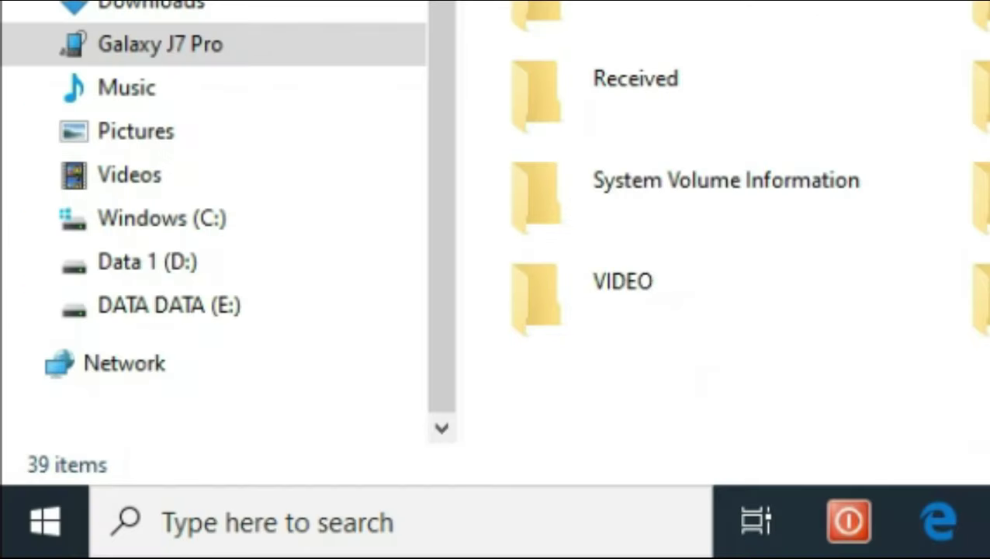
pyautogui.press('BackSpace')
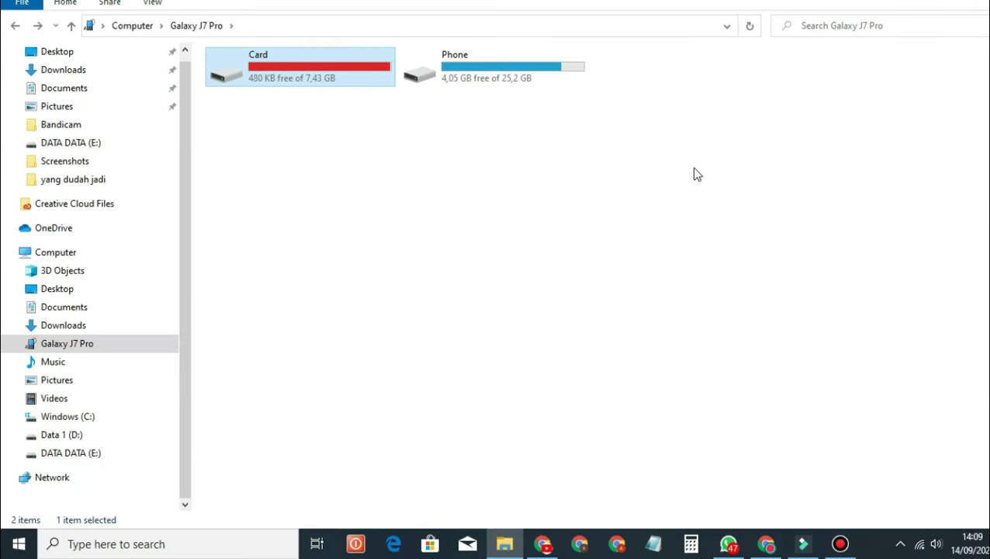
pyautogui.doubleClick(575, 78)
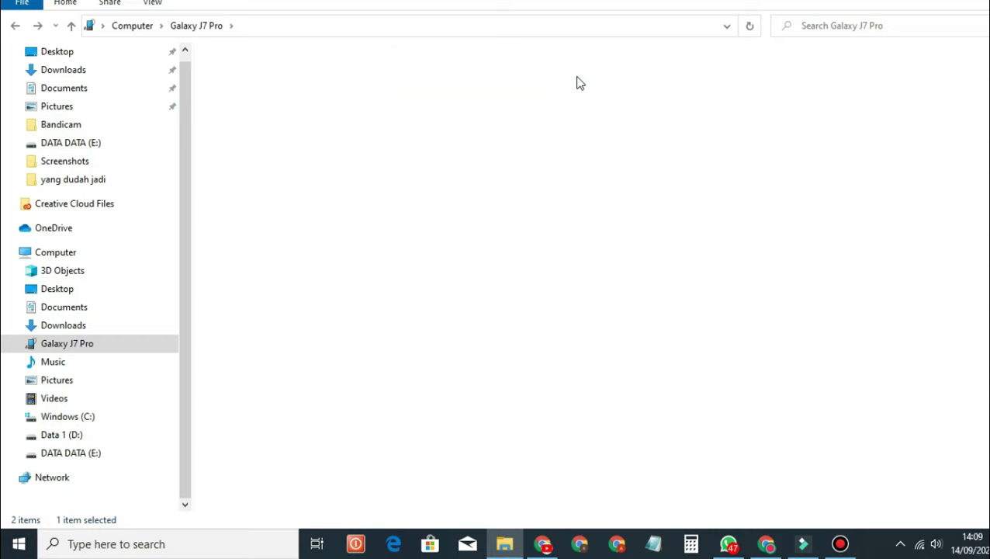
pyautogui.scroll(-5, 497, 120)
pyautogui.scroll(5, 452, 113)
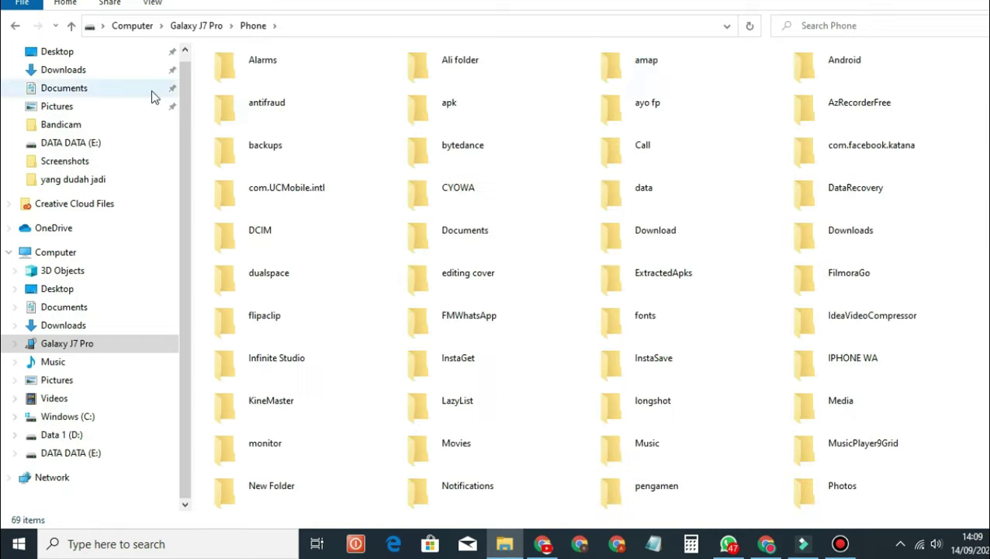
# Open the j7 pro folder on the DATA DATA (E:) drive and cut the image 20200913_094513
pyautogui.click(14, 30)
pyautogui.click(14, 30)
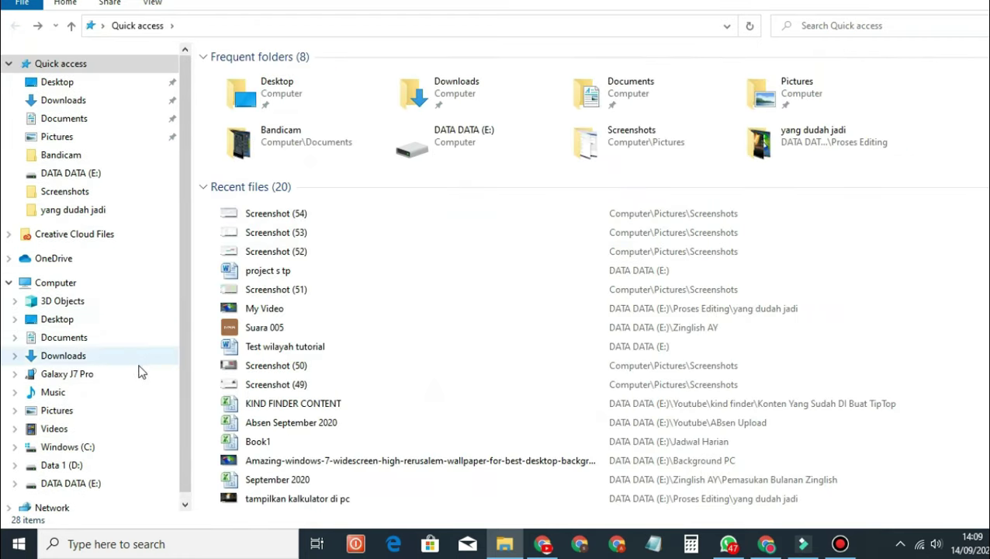
pyautogui.click(136, 373)
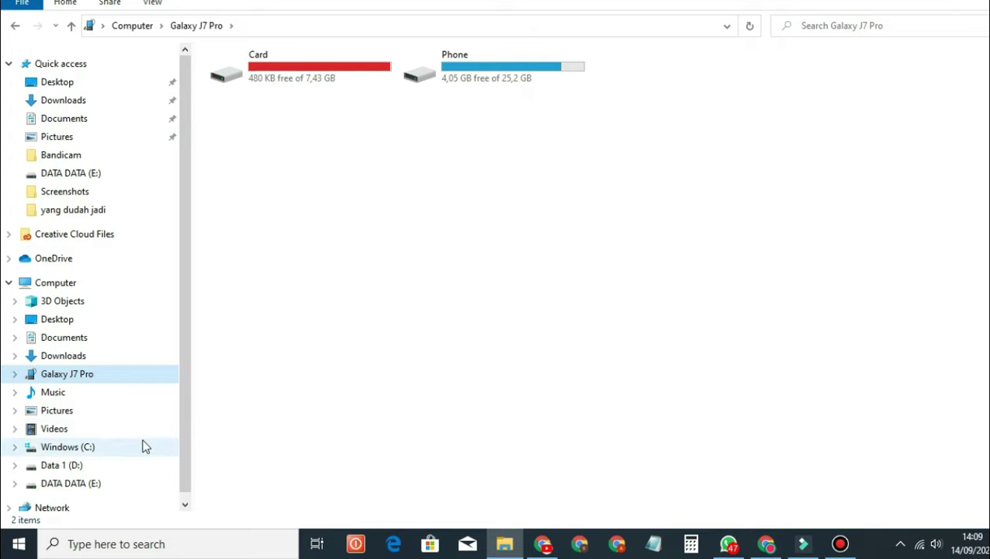
pyautogui.scroll(-1, 146, 435)
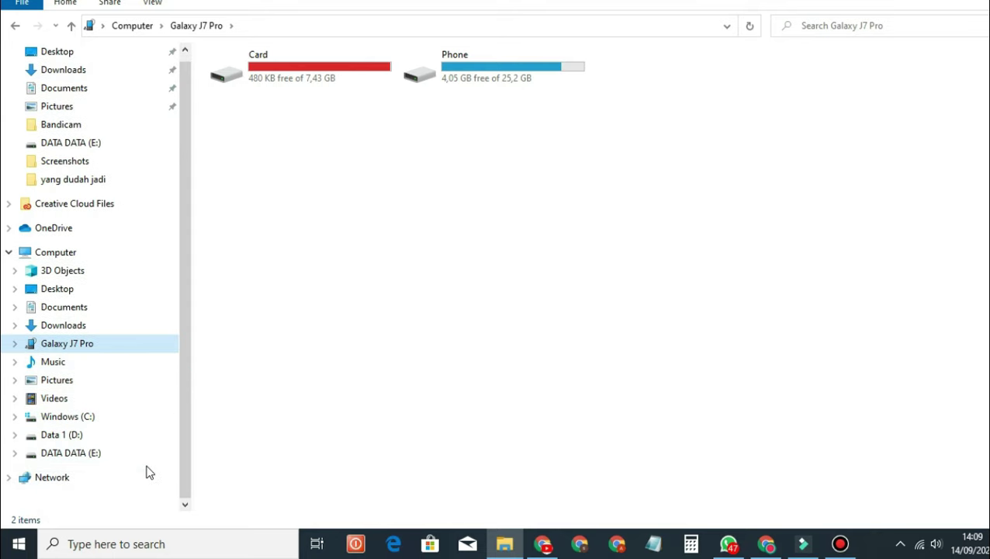
pyautogui.click(128, 454)
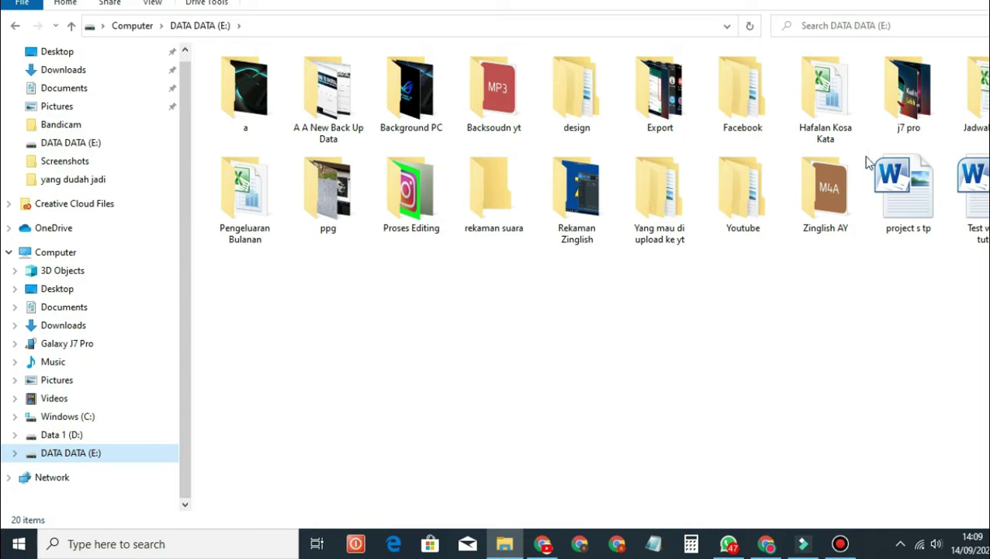
pyautogui.doubleClick(907, 131)
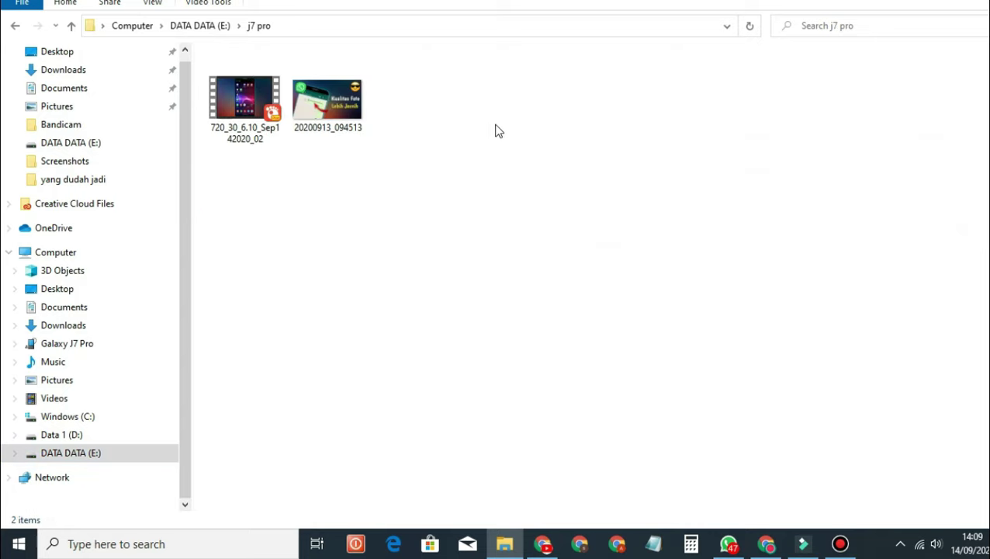
pyautogui.rightClick(336, 112)
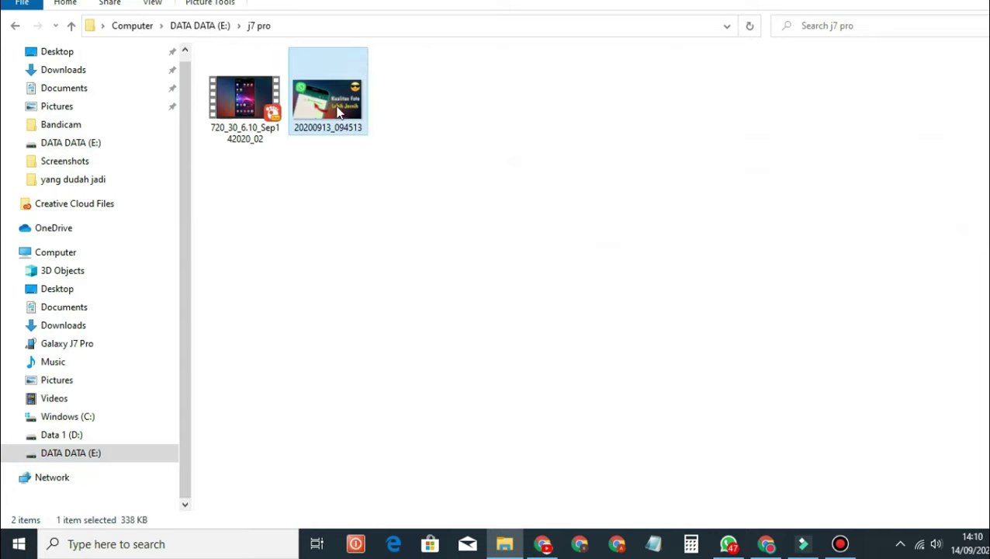
pyautogui.click(391, 424)
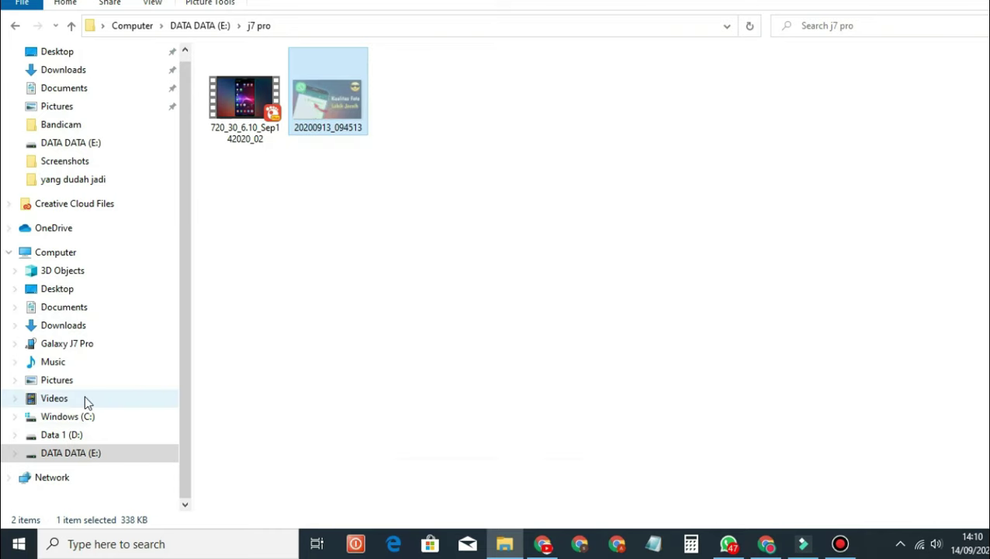
# Paste the cut image into the Export folder inside KineMaster on the Galaxy J7 Pro's Phone storage
pyautogui.click(92, 347)
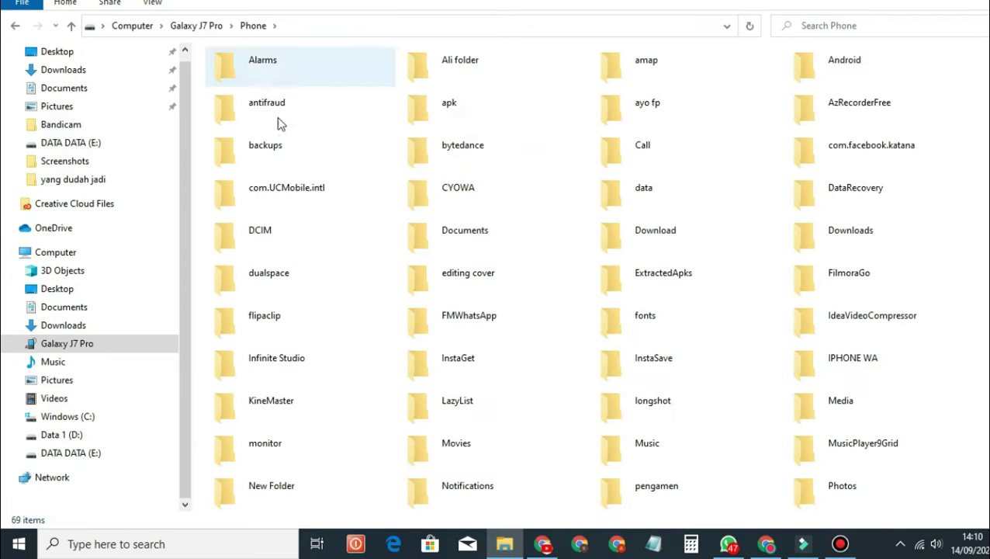
pyautogui.doubleClick(303, 416)
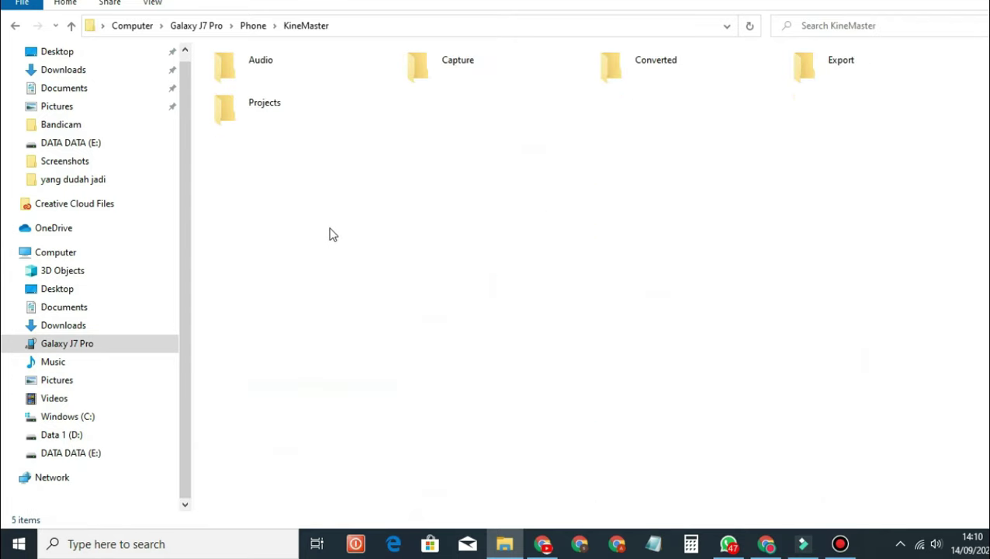
pyautogui.doubleClick(812, 67)
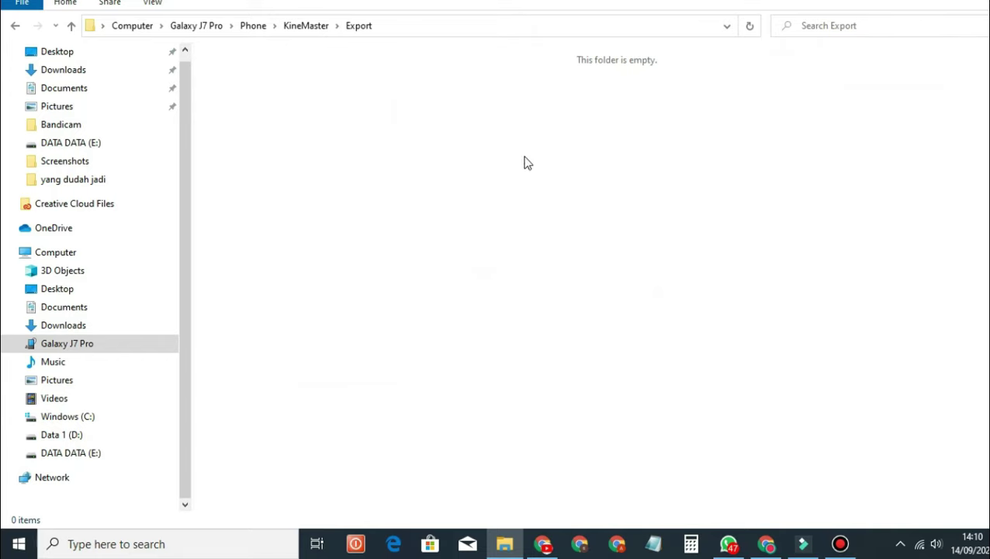
pyautogui.rightClick(260, 87)
pyautogui.click(298, 168)
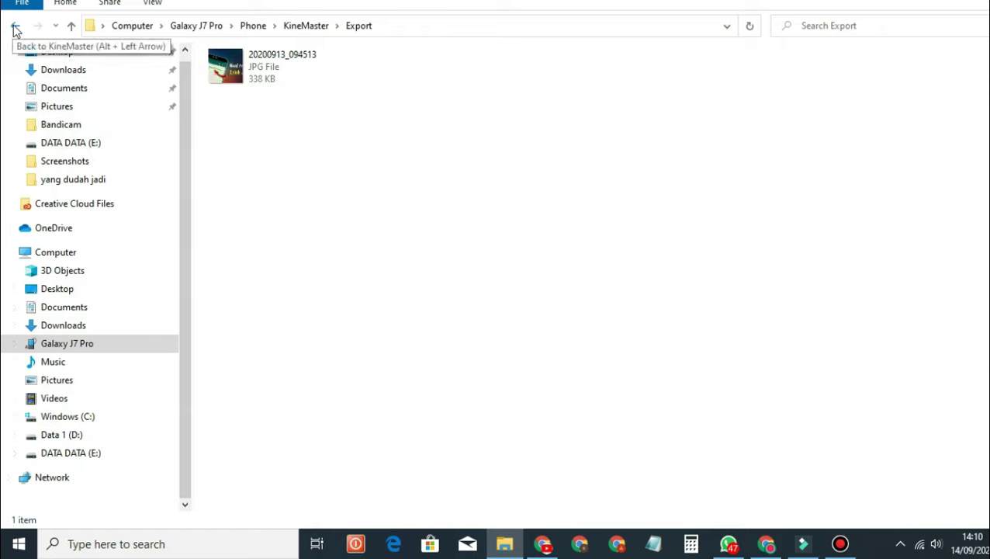
# Go back to the phone's KineMaster folder and create a new folder there with the default name
pyautogui.click(14, 28)
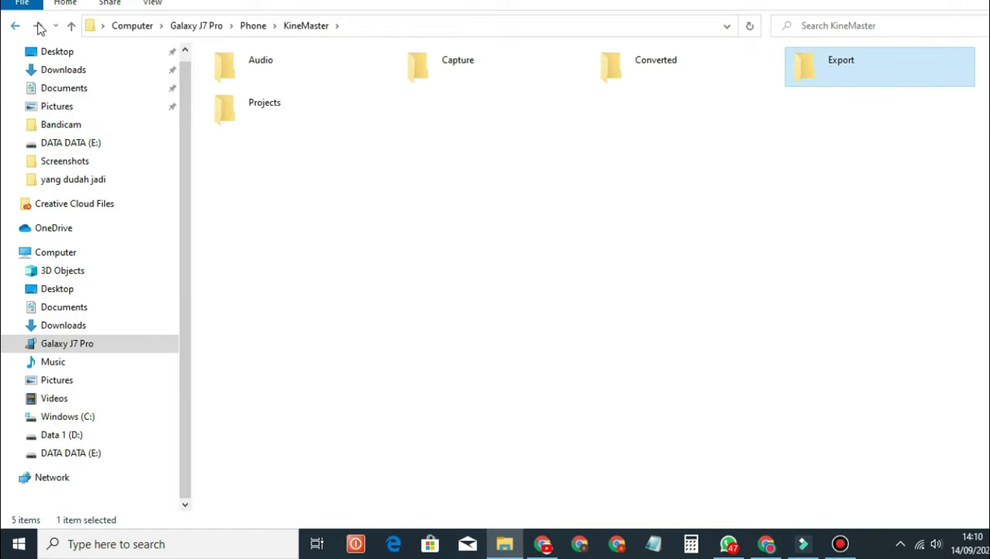
pyautogui.rightClick(434, 129)
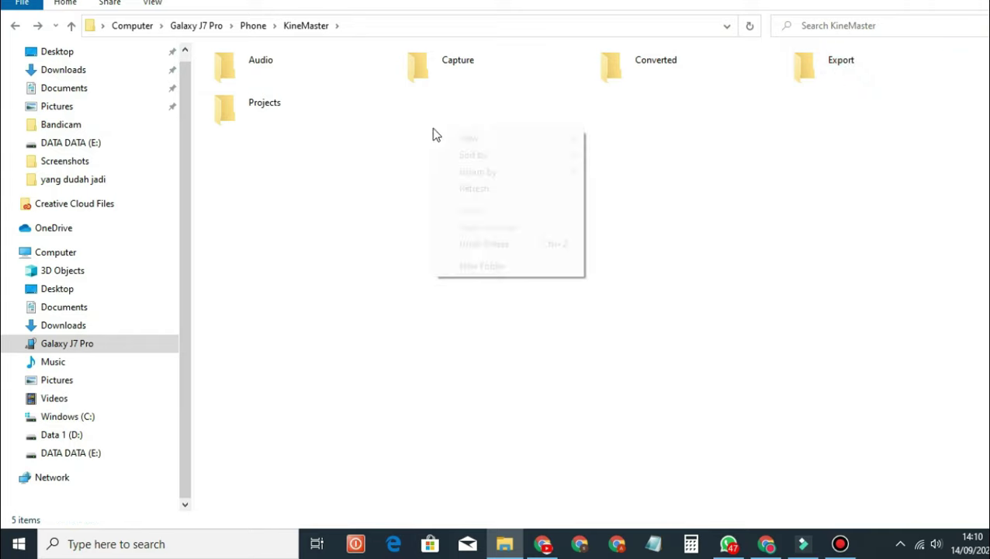
pyautogui.click(496, 266)
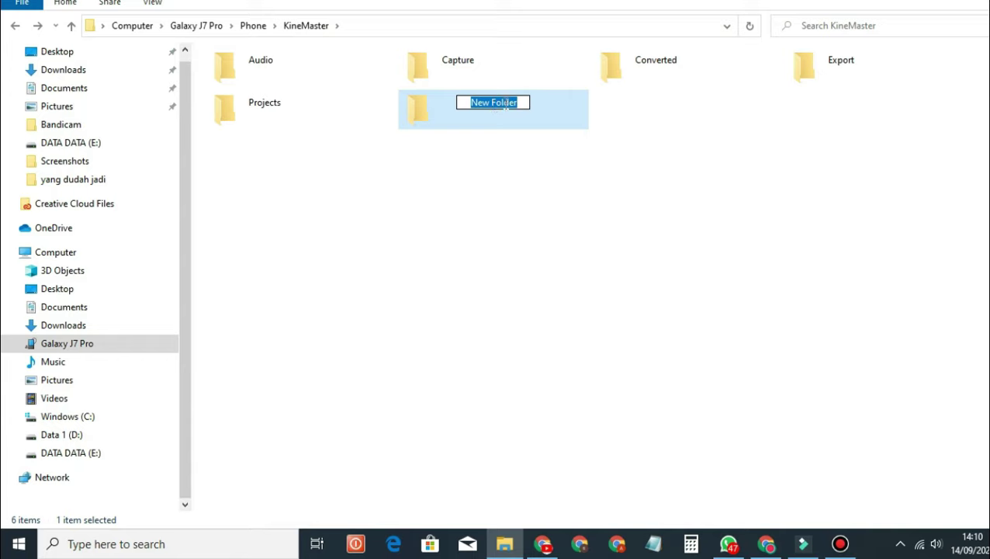
pyautogui.click(586, 199)
# Permanently delete the folder named New Folder from the phone's KineMaster folder
pyautogui.rightClick(479, 109)
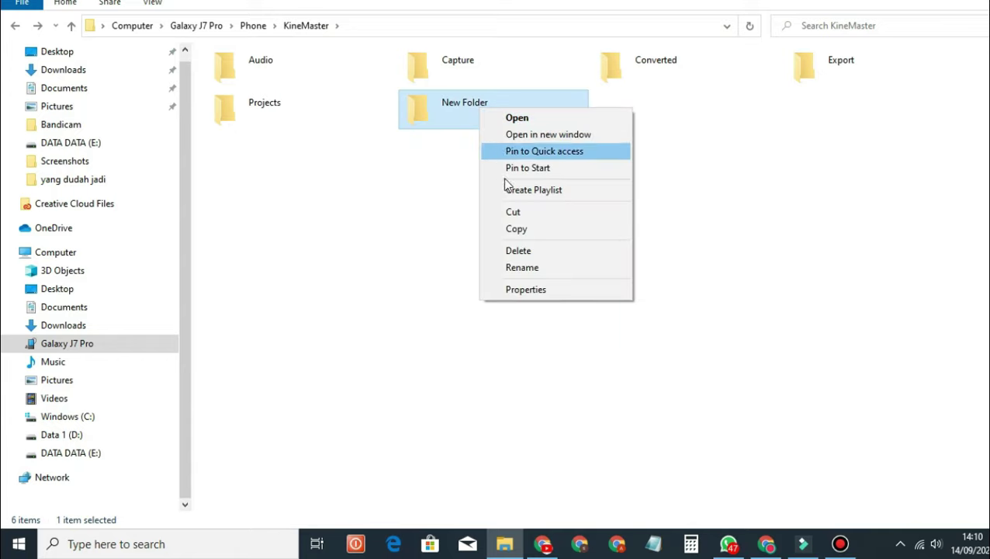
pyautogui.click(524, 250)
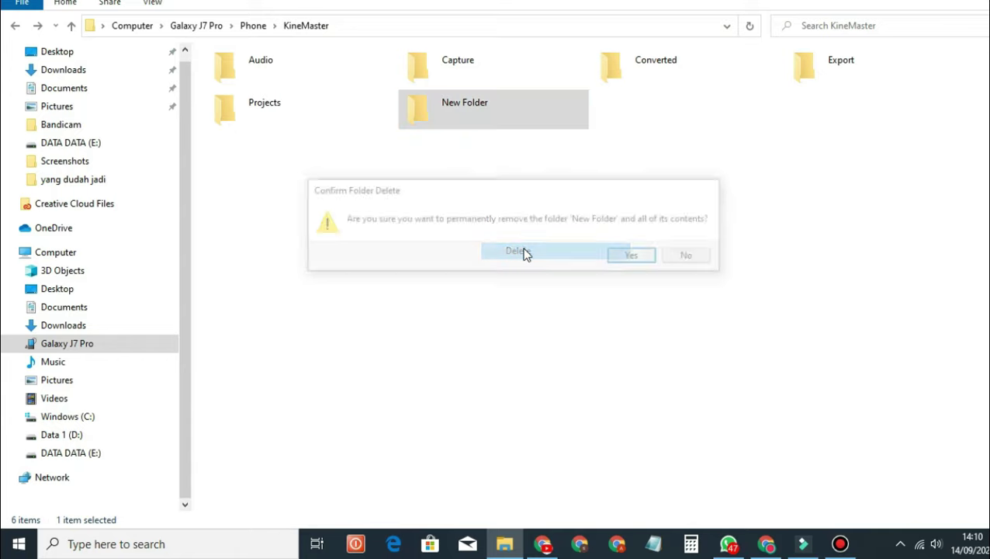
pyautogui.click(636, 256)
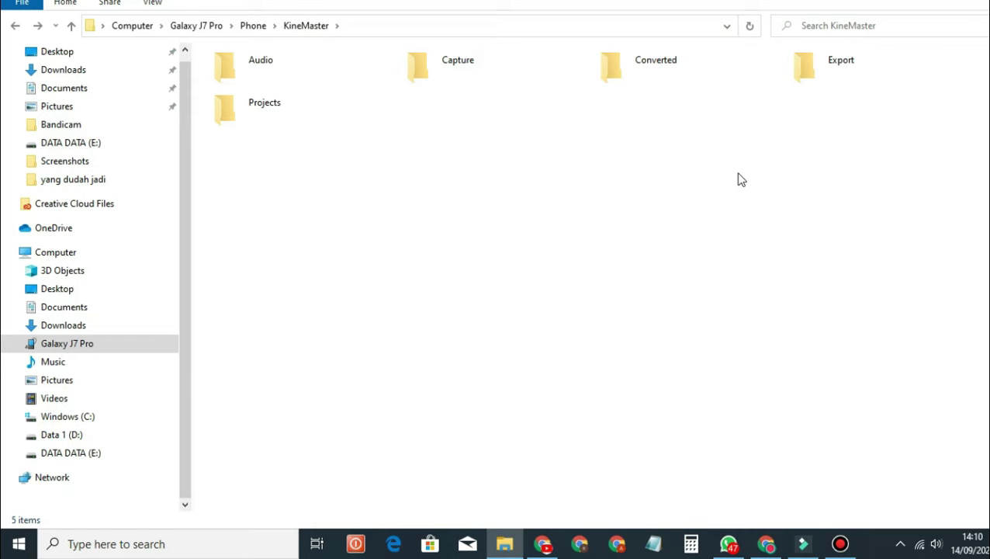
# Show the Windows desktop and refresh it several times
pyautogui.press('super+d')
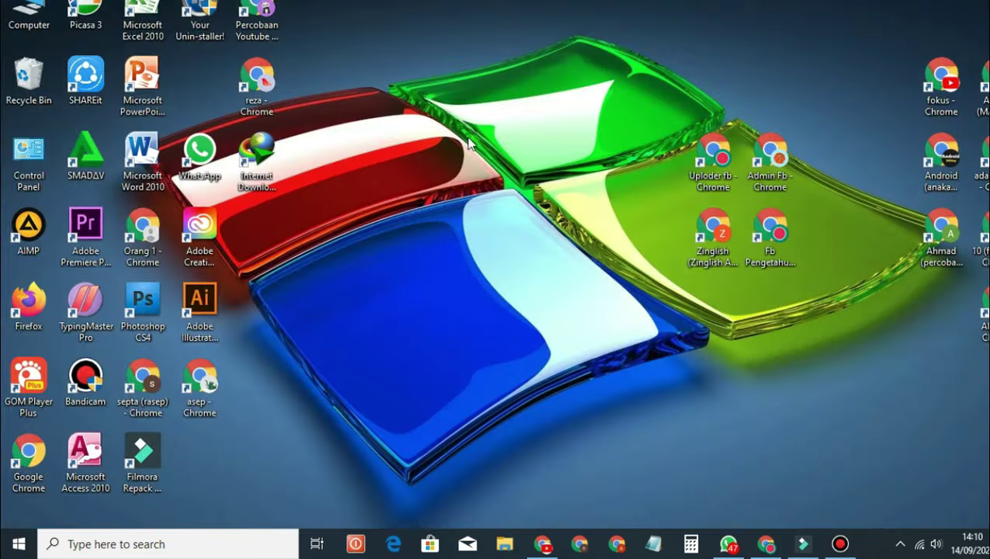
pyautogui.rightClick(429, 89)
pyautogui.click(458, 123)
pyautogui.rightClick(405, 95)
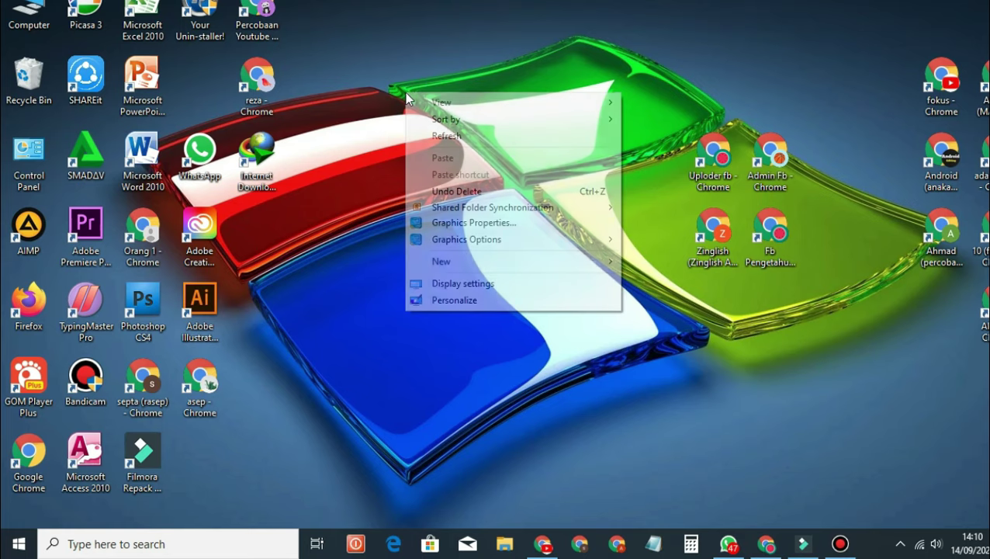
pyautogui.click(443, 139)
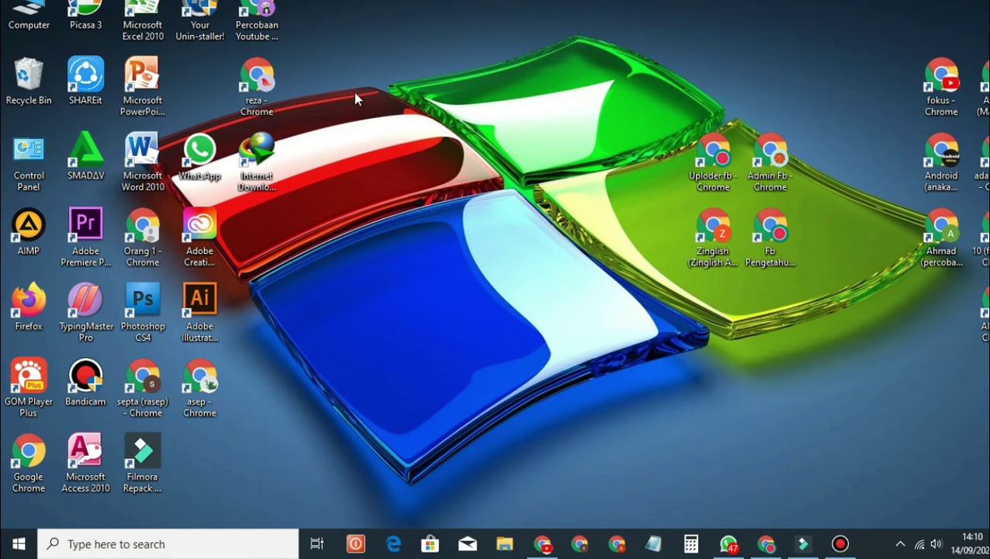
pyautogui.rightClick(355, 97)
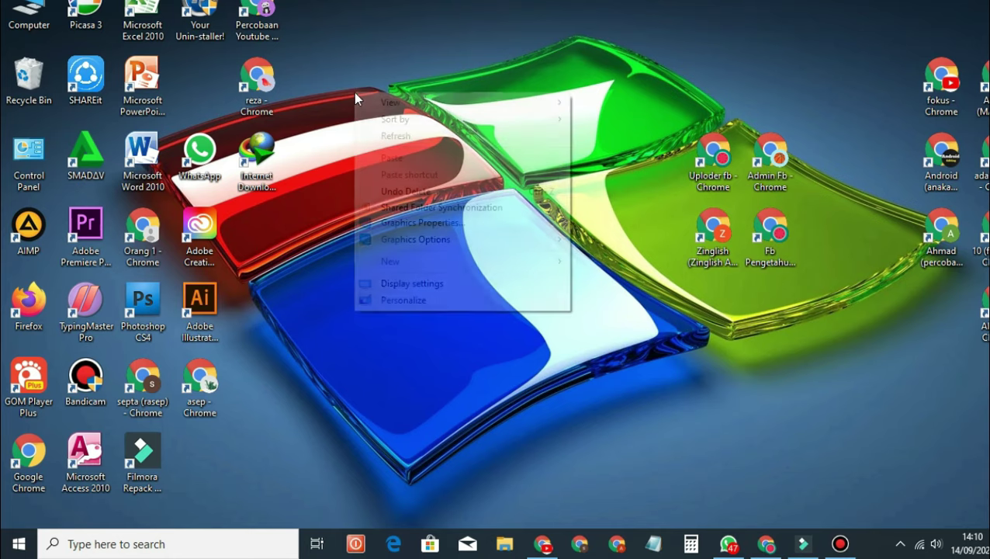
pyautogui.click(397, 136)
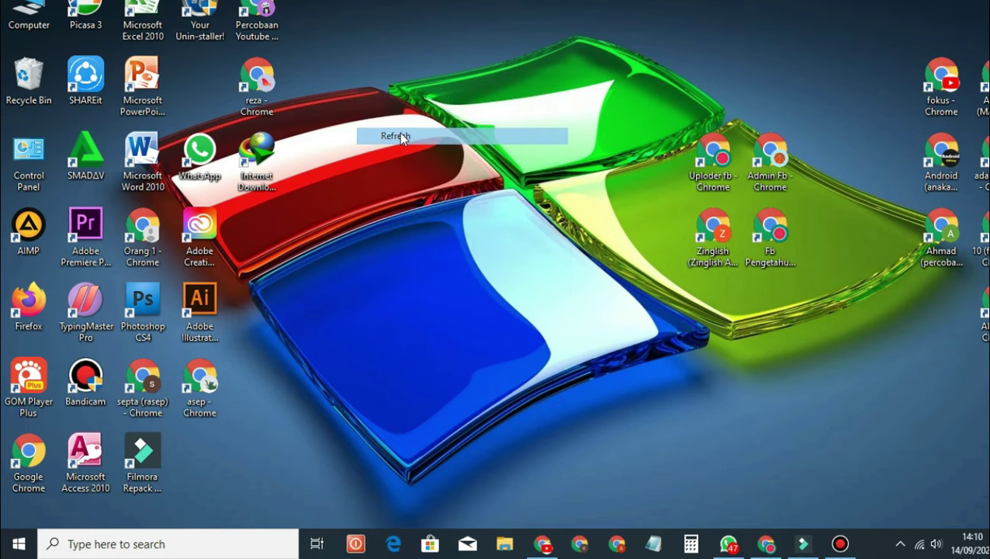